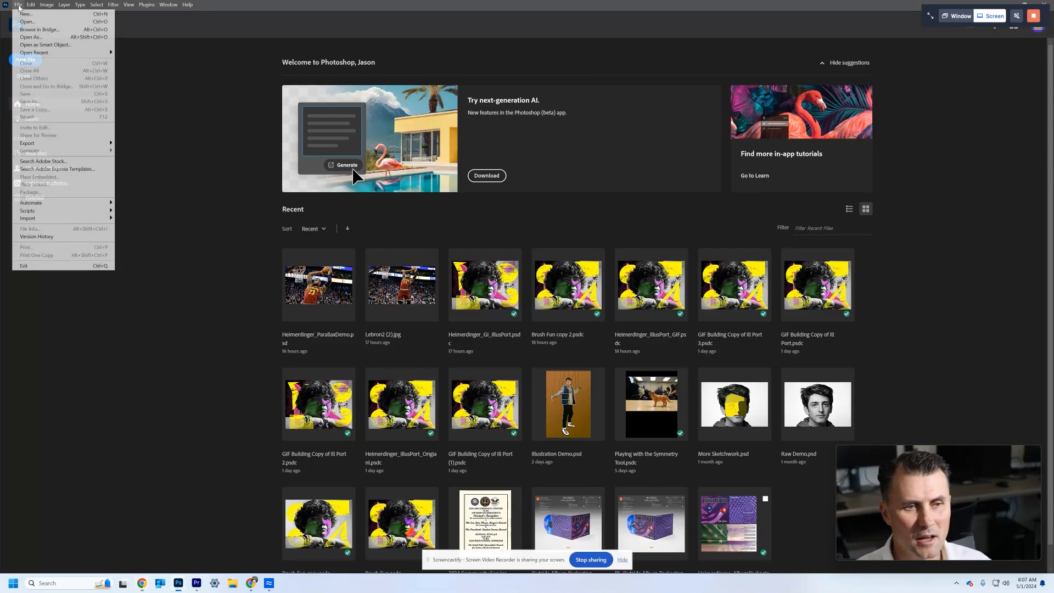
- Open the image Lebron2 (2) from the Downloads folder
mouse_move(46, 53)
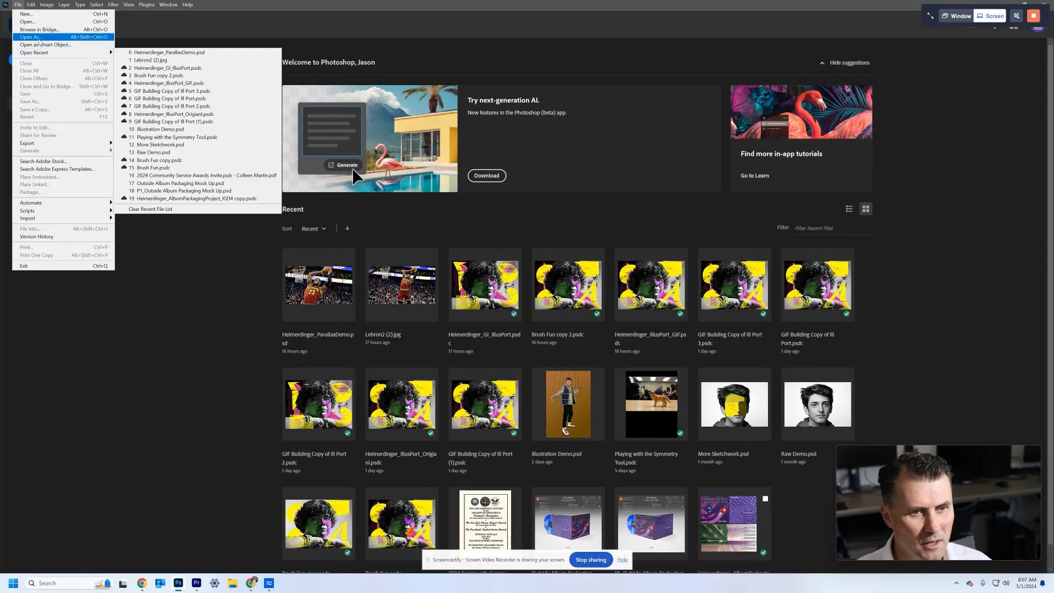
left_click(18, 5)
key("ctrl+o")
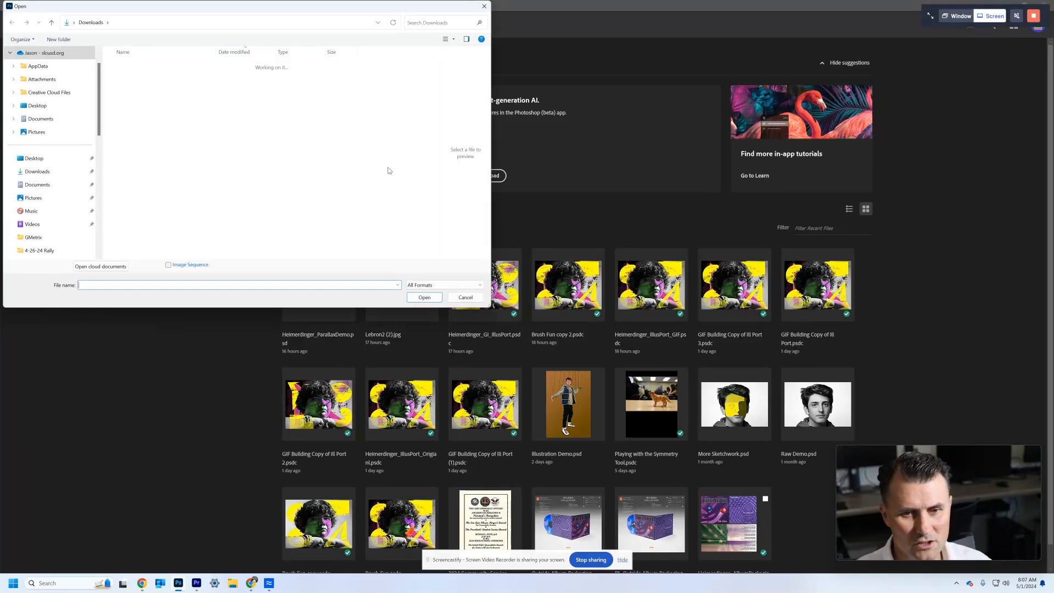
left_click_drag(1, 181, 551, 4)
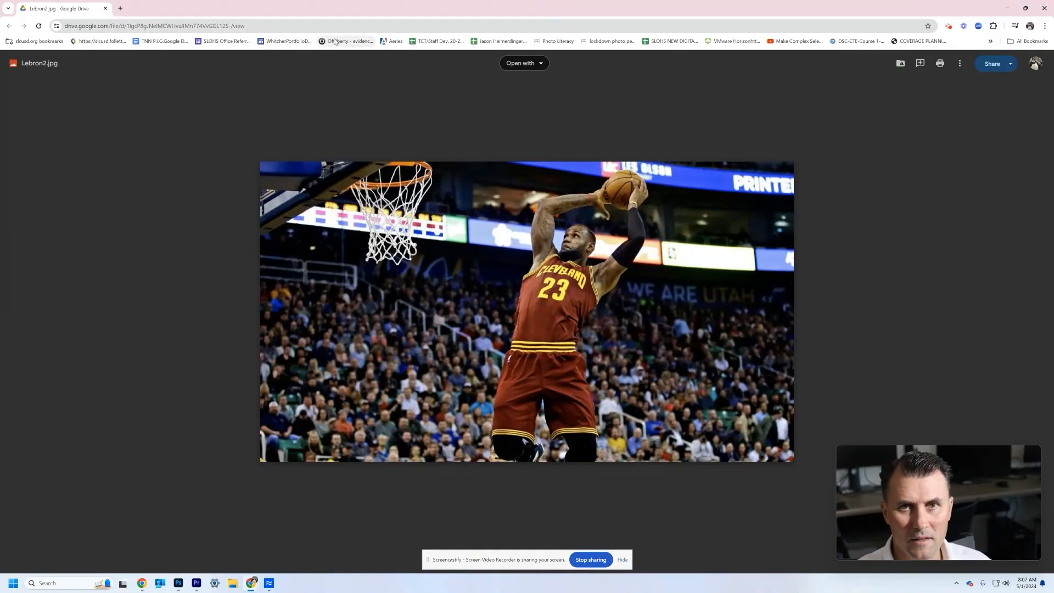
left_click_drag(838, 12, 2, 329)
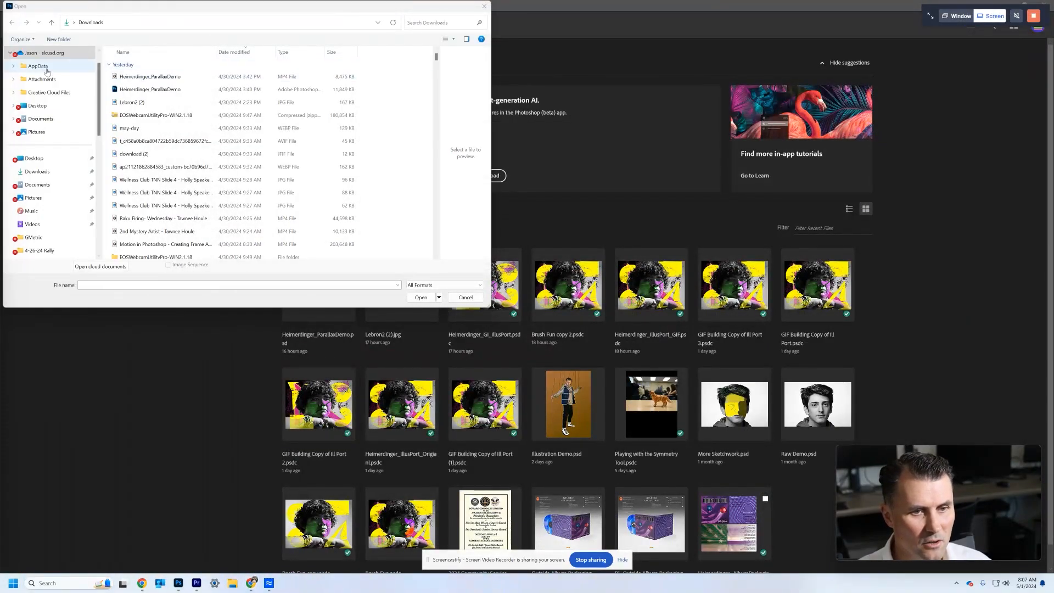
left_click(43, 173)
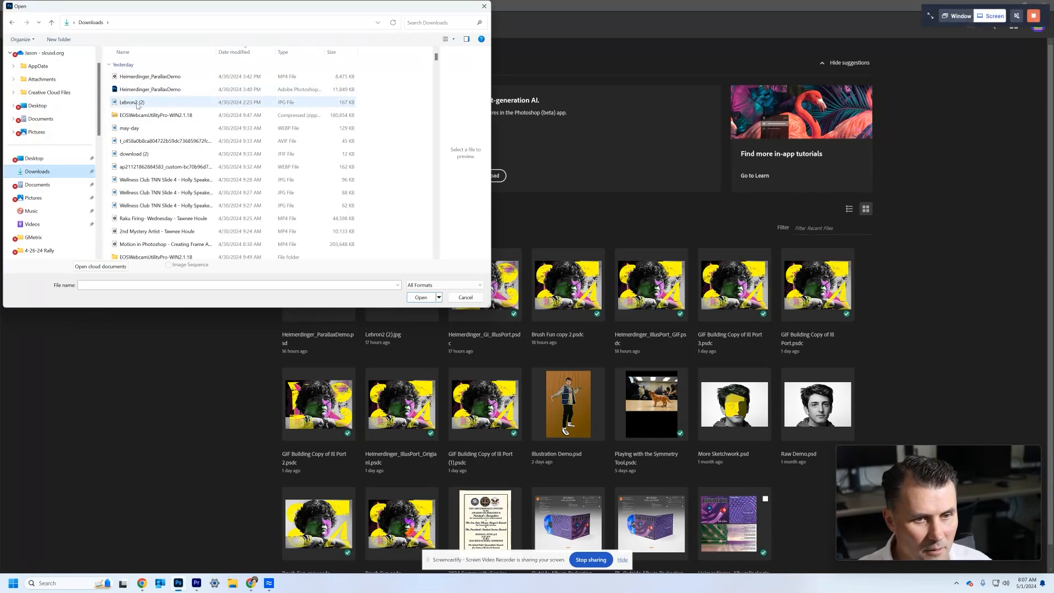
double_click(131, 103)
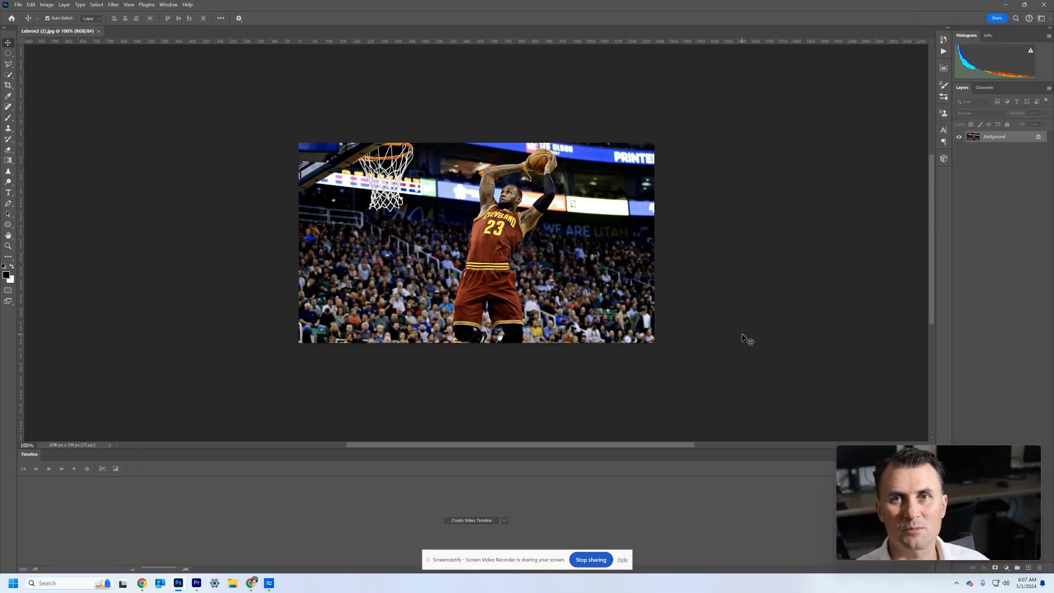
- Close the Timeline panel to free up workspace
left_click_drag(879, 458, 757, 72)
left_click(931, 455)
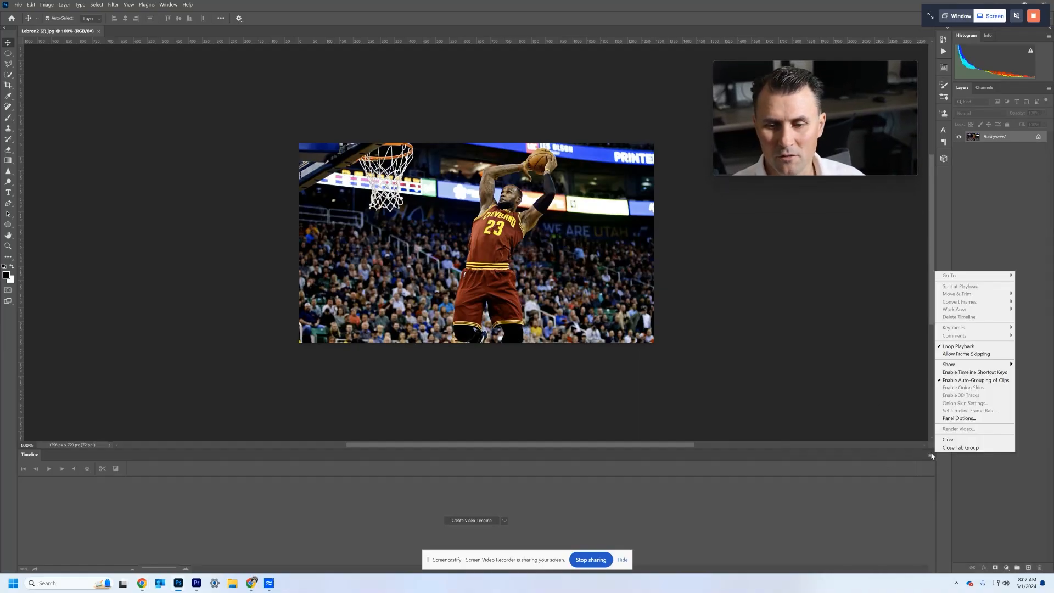
left_click(969, 439)
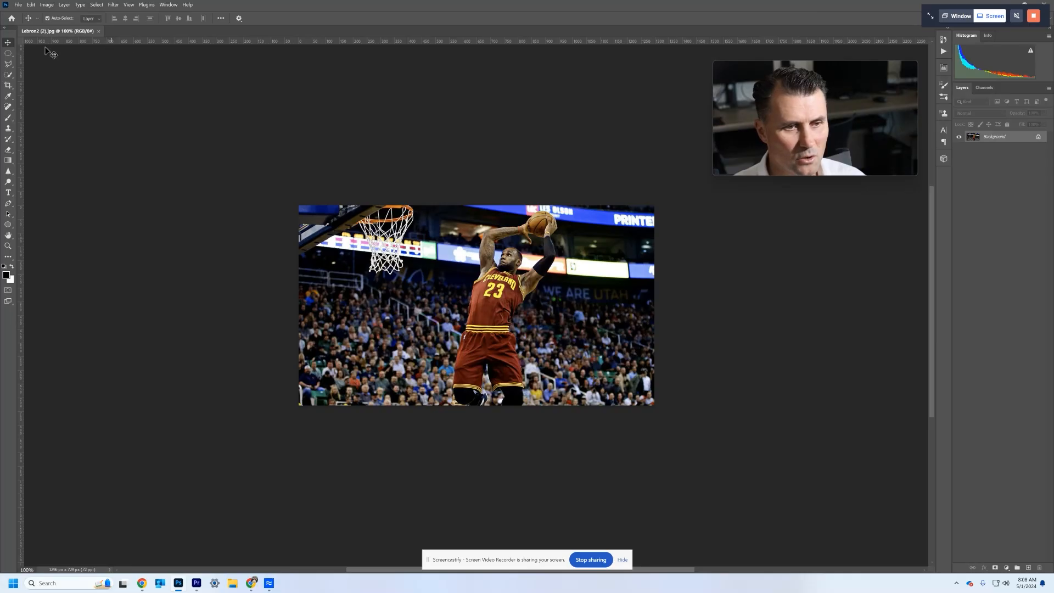
- Select the basketball player and the ball with the Quick Selection tool and check the selection edges
left_click(10, 78)
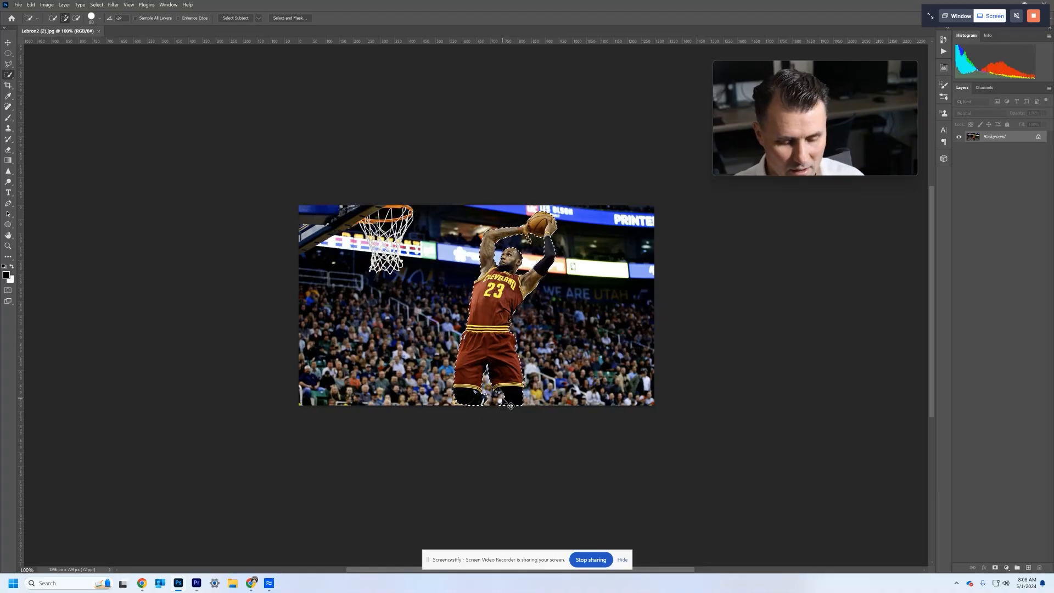
key("ctrl+plus")
key("ctrl+plus")
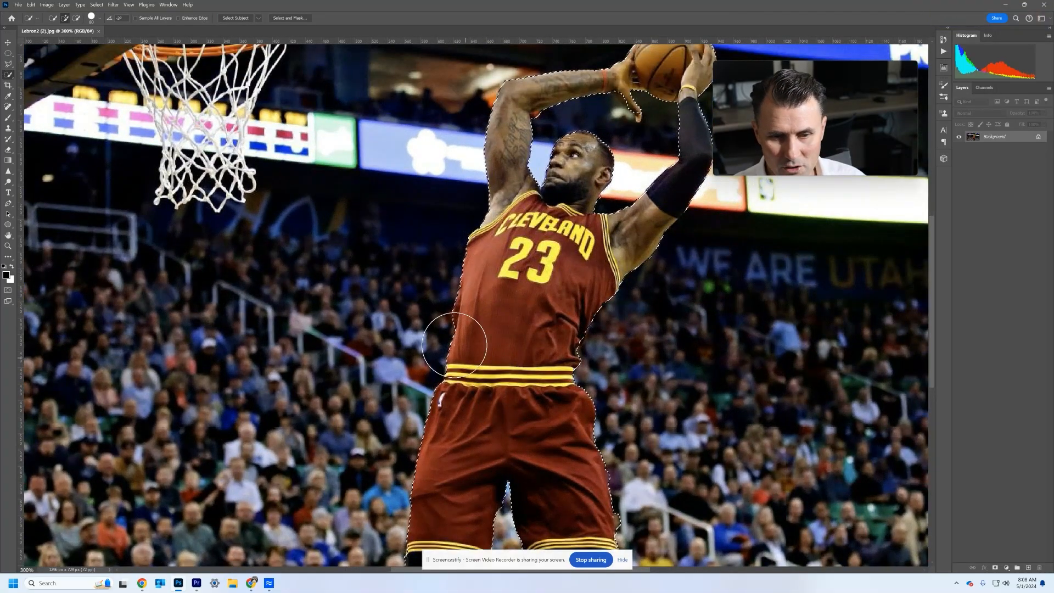
scroll(461, 343, "down", 5)
key("ctrl+minus")
key("ctrl+minus")
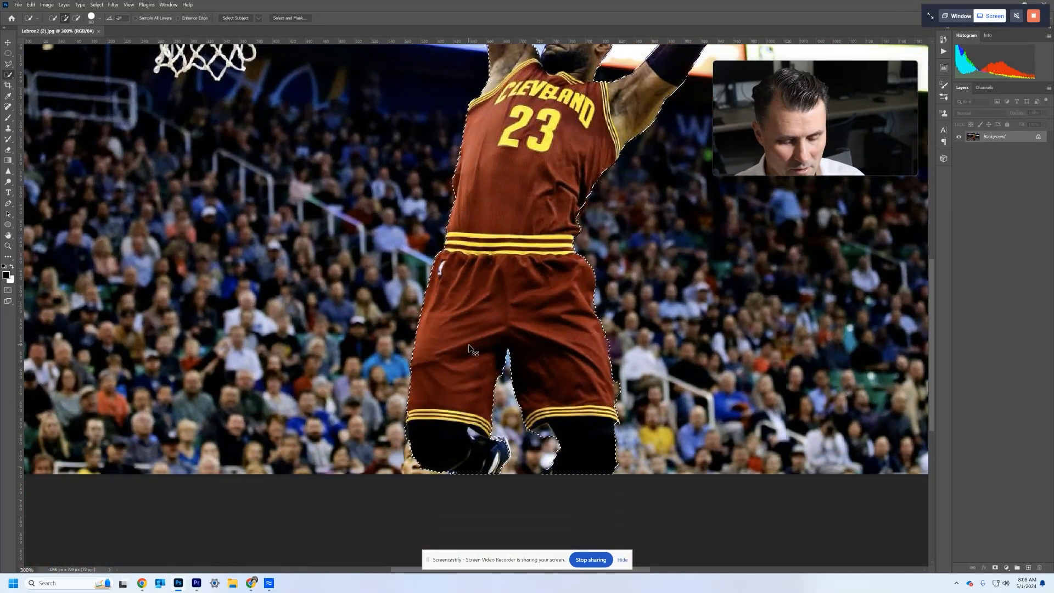
scroll(479, 253, "up", 1)
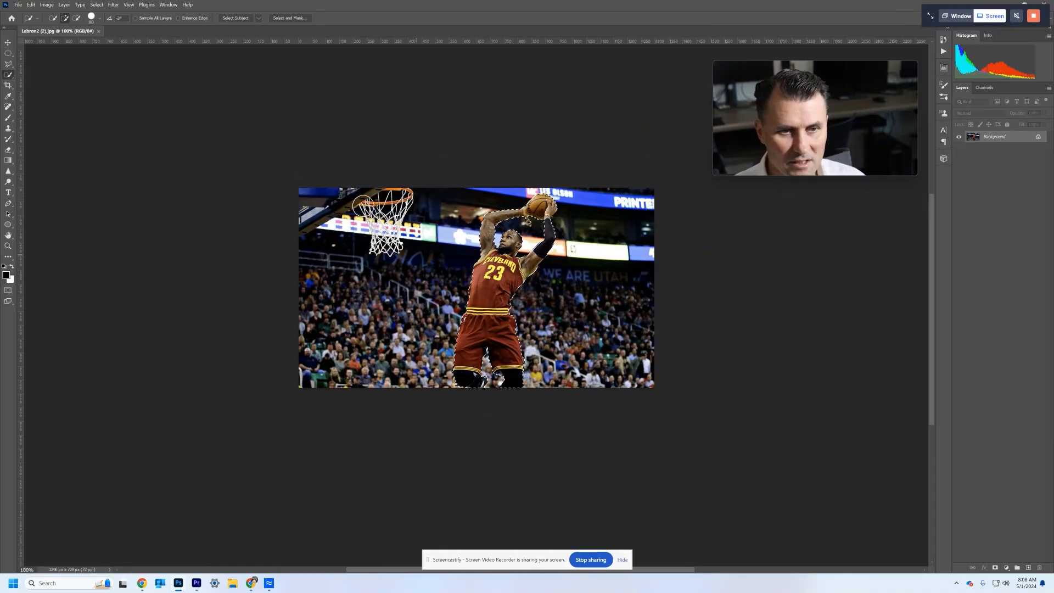
scroll(542, 304, "up", 2)
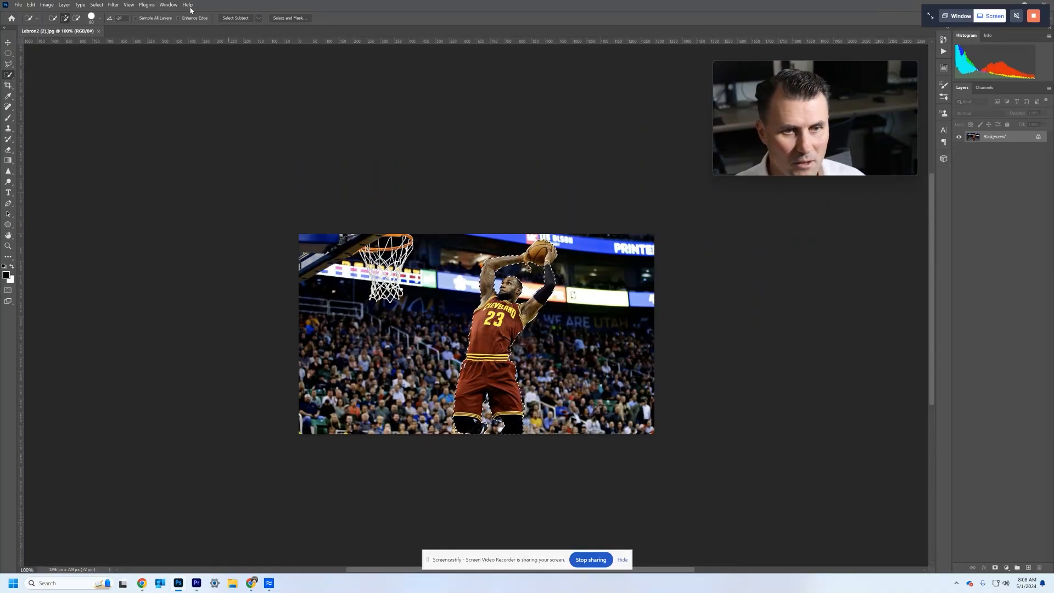
- Feather the player selection with a radius of 3 pixels
left_click(97, 5)
mouse_move(132, 123)
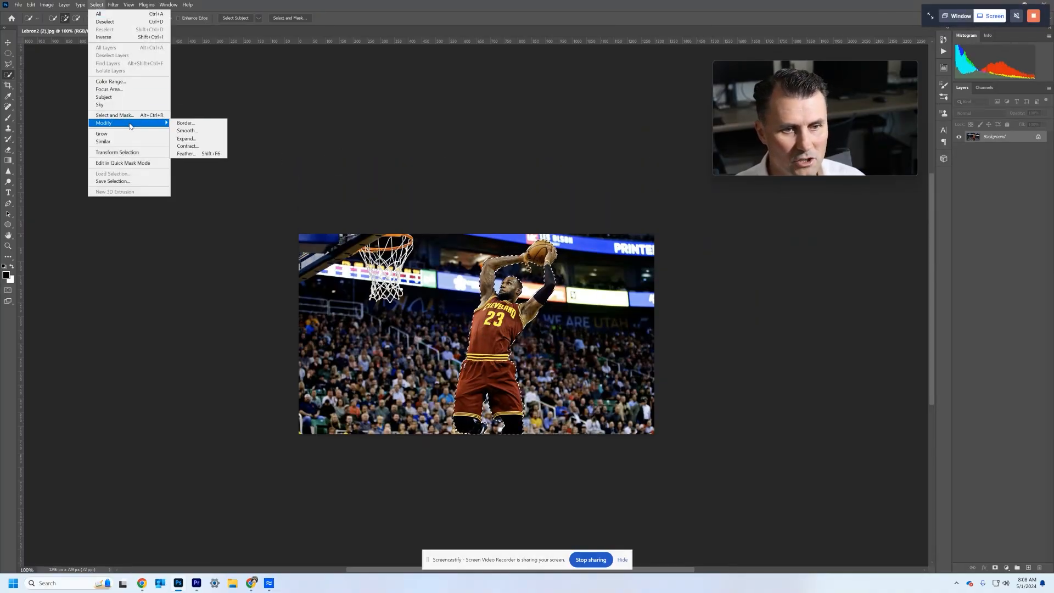
left_click(201, 154)
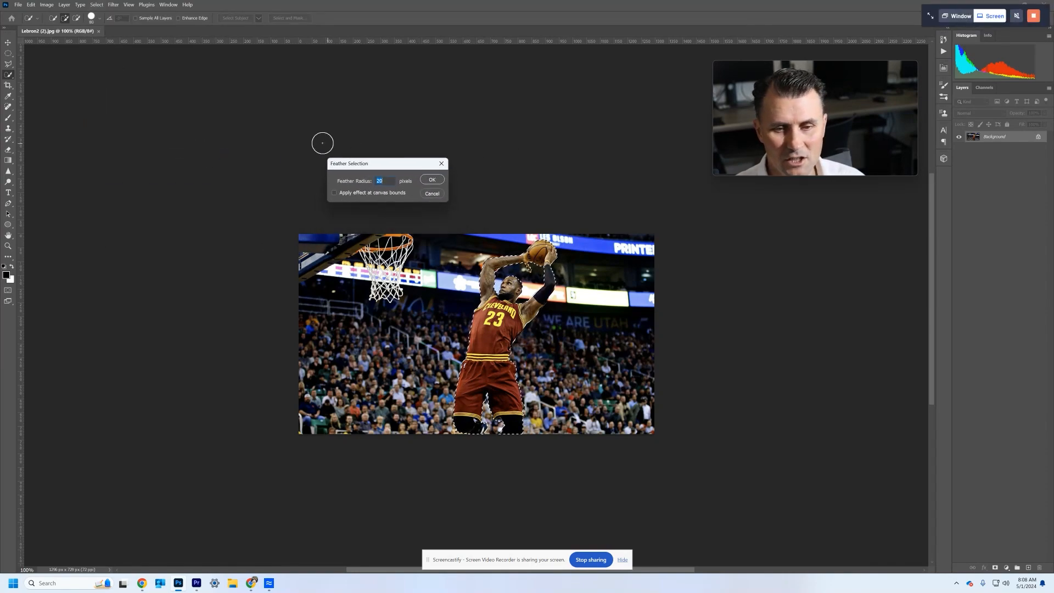
left_click(389, 181)
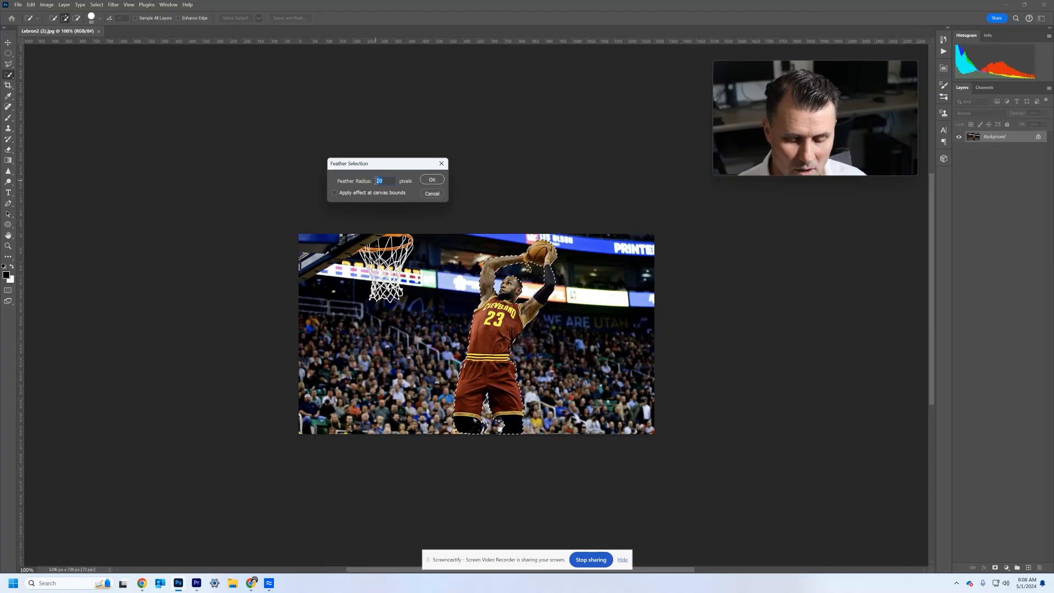
type("3")
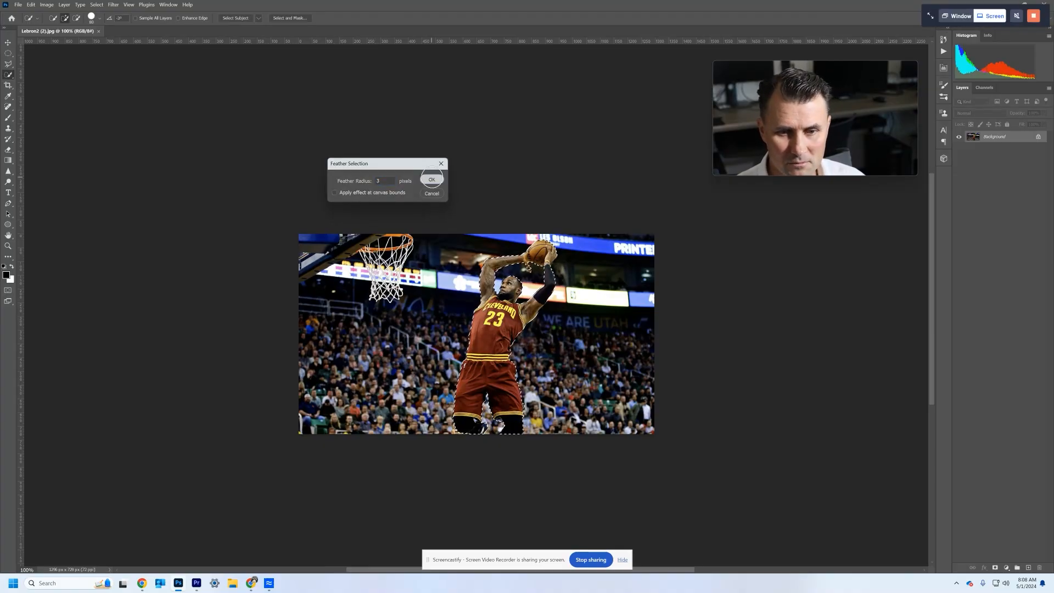
key("Return")
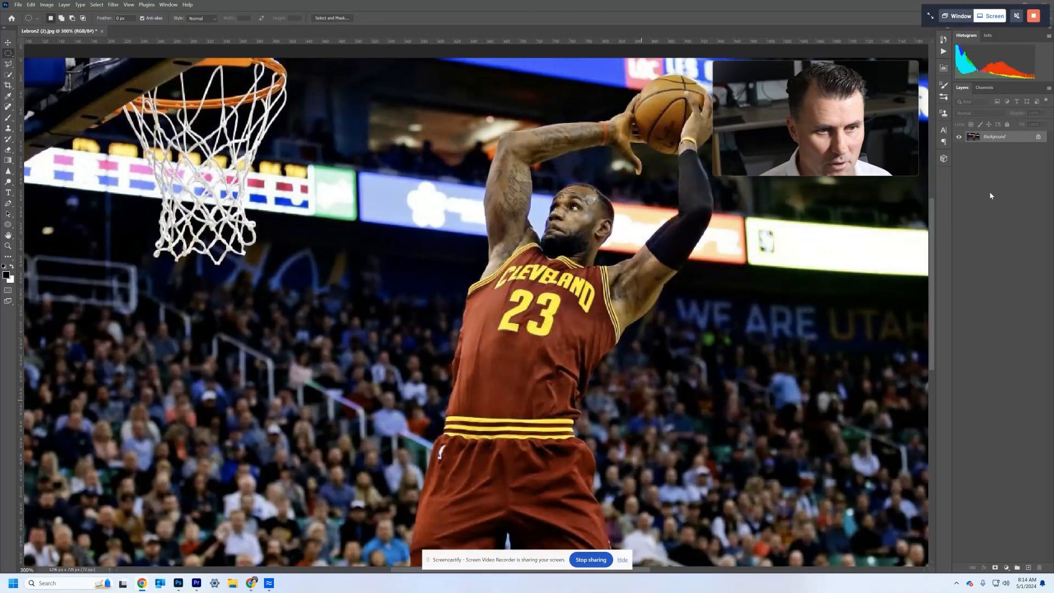
- Cut the selected player out of the Background layer
left_click(1001, 136)
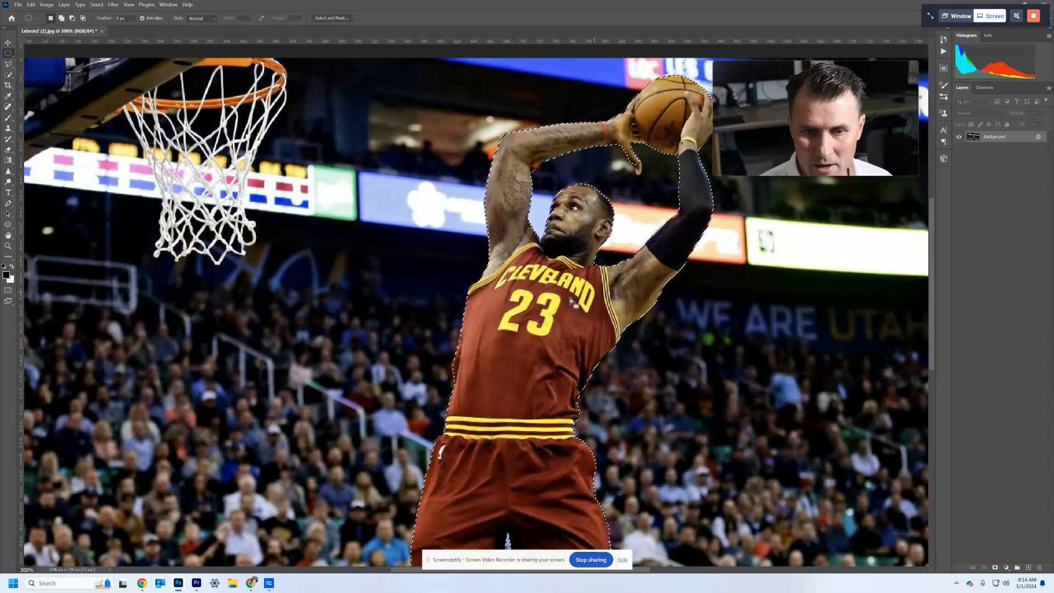
key("ctrl+1")
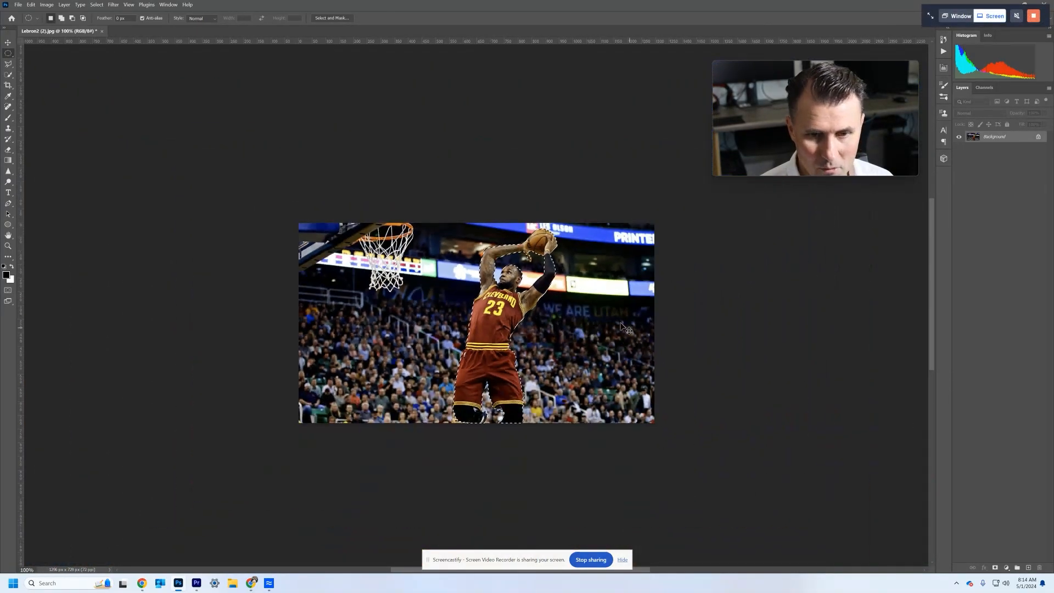
scroll(556, 323, "up", 5)
scroll(556, 322, "down", 6)
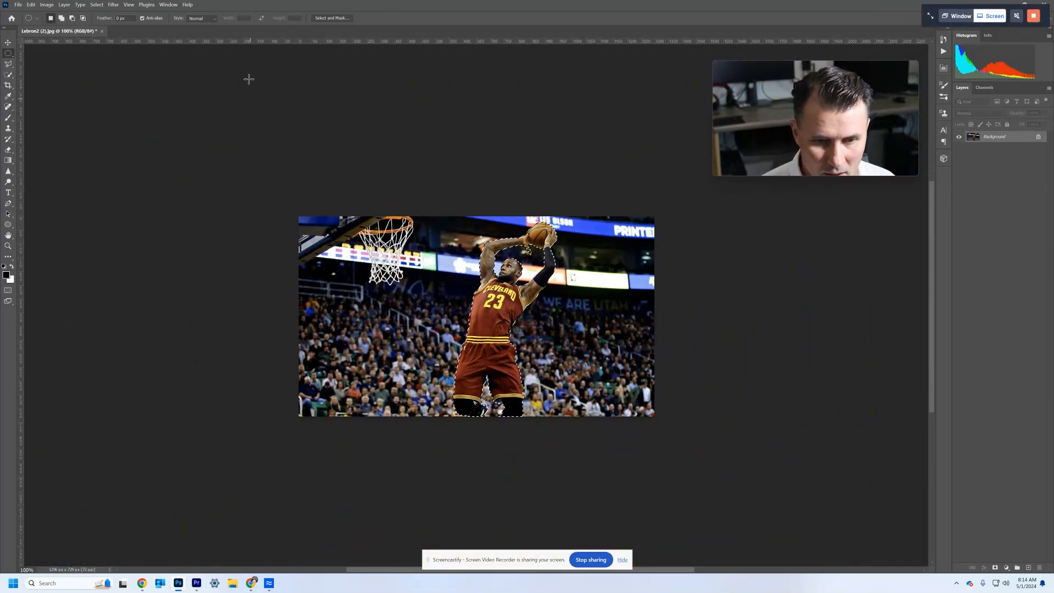
left_click(31, 5)
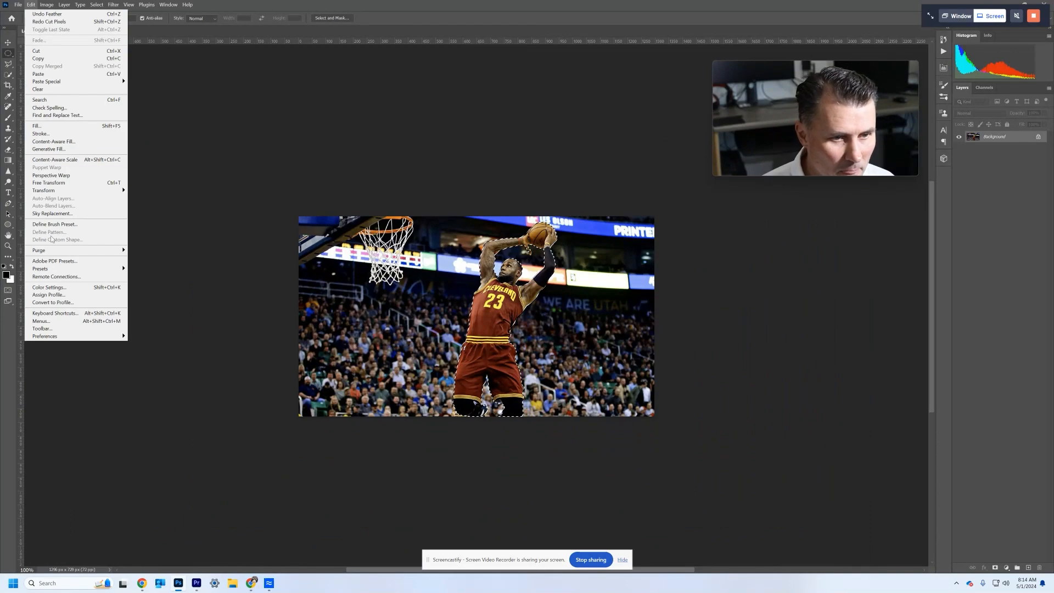
left_click(46, 52)
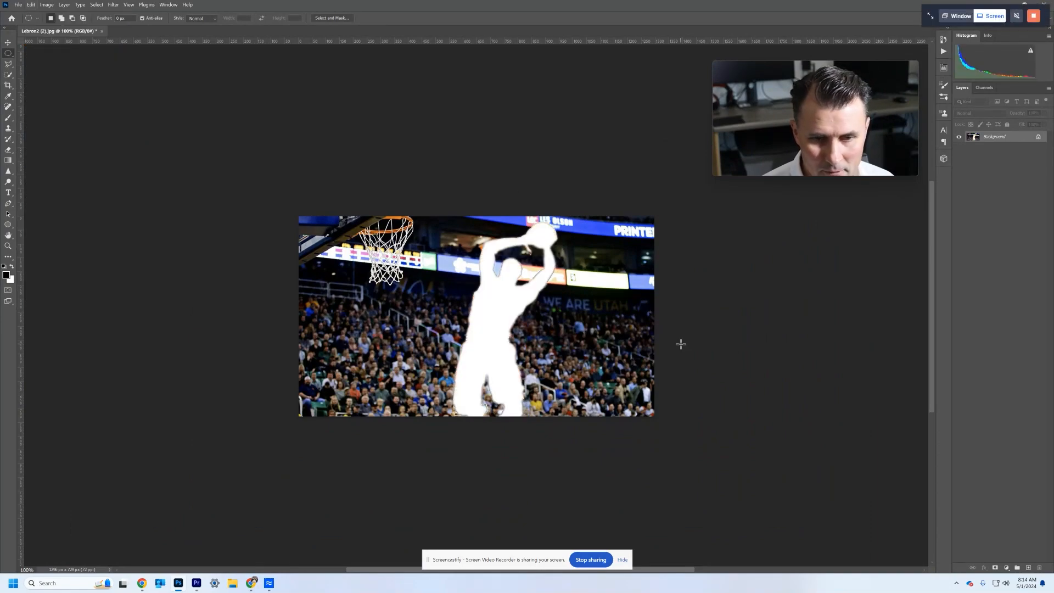
- Create a new layer above the Background and paste the cut-out player onto it
left_click(1028, 567)
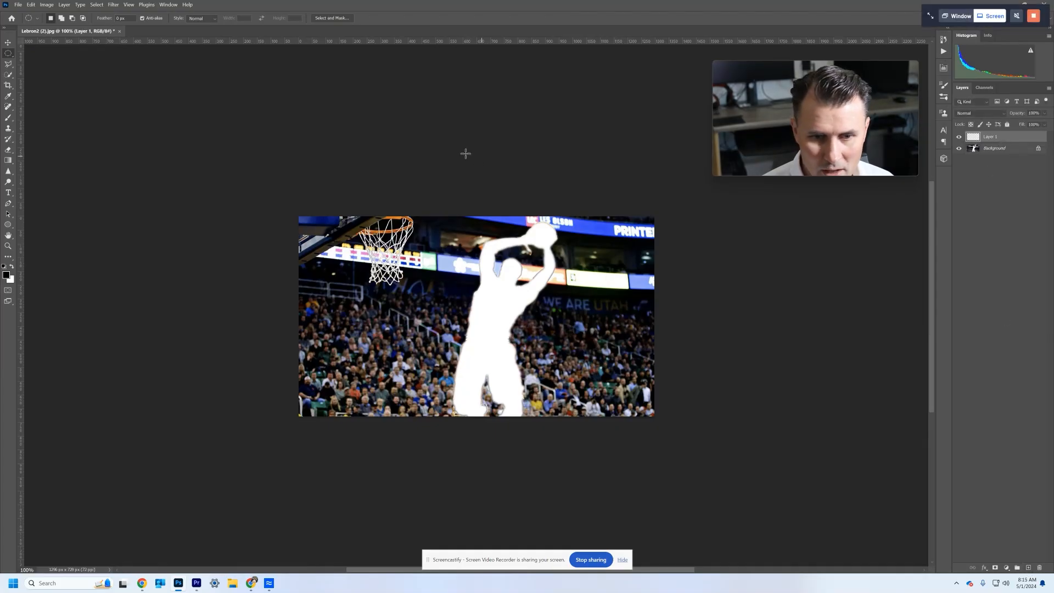
left_click(33, 4)
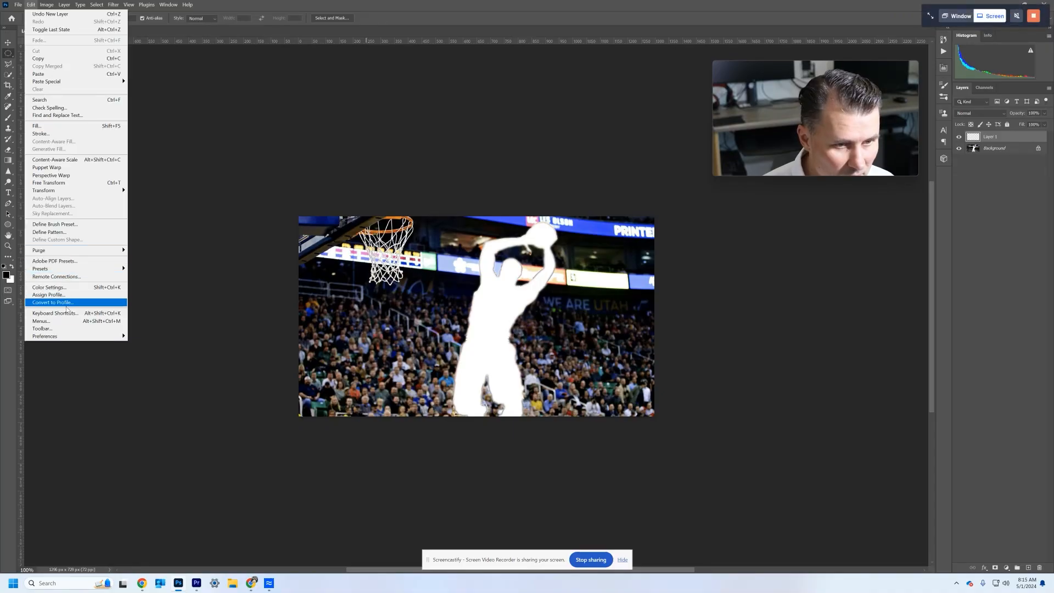
left_click(40, 74)
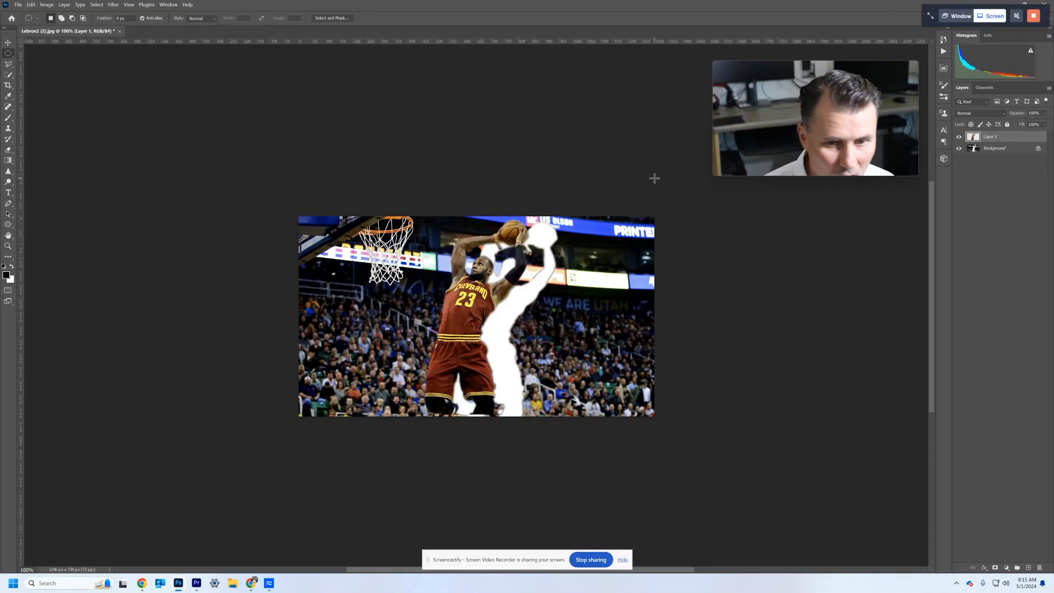
- Make the Background layer active and hide Layer 1 with the pasted player
left_click(1004, 148)
left_click(960, 138)
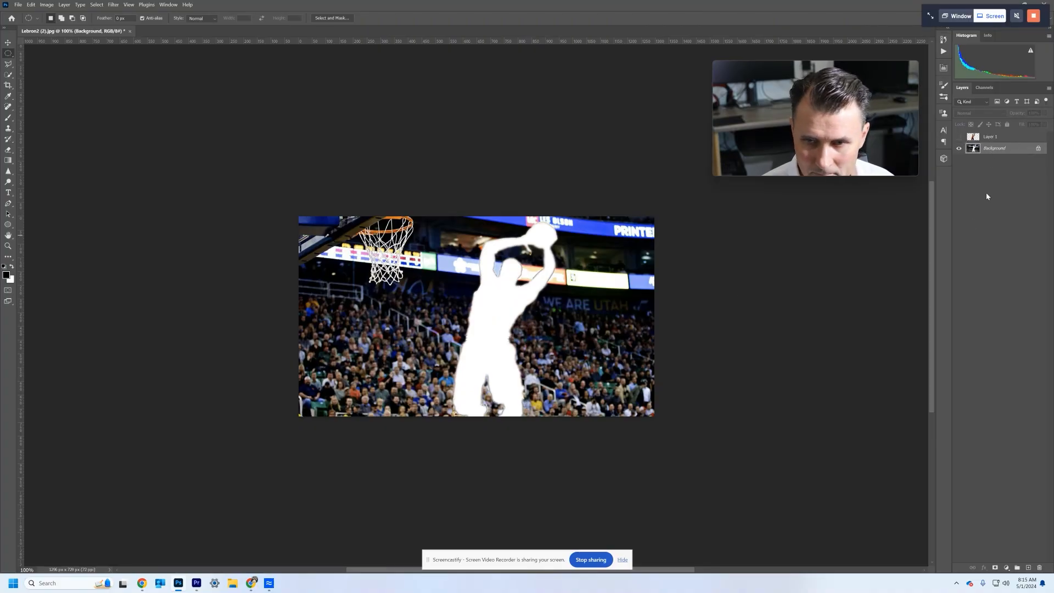
- Load the outline of Layer 1's player as a selection and move it over the white silhouette in the background
key("ctrl+minus")
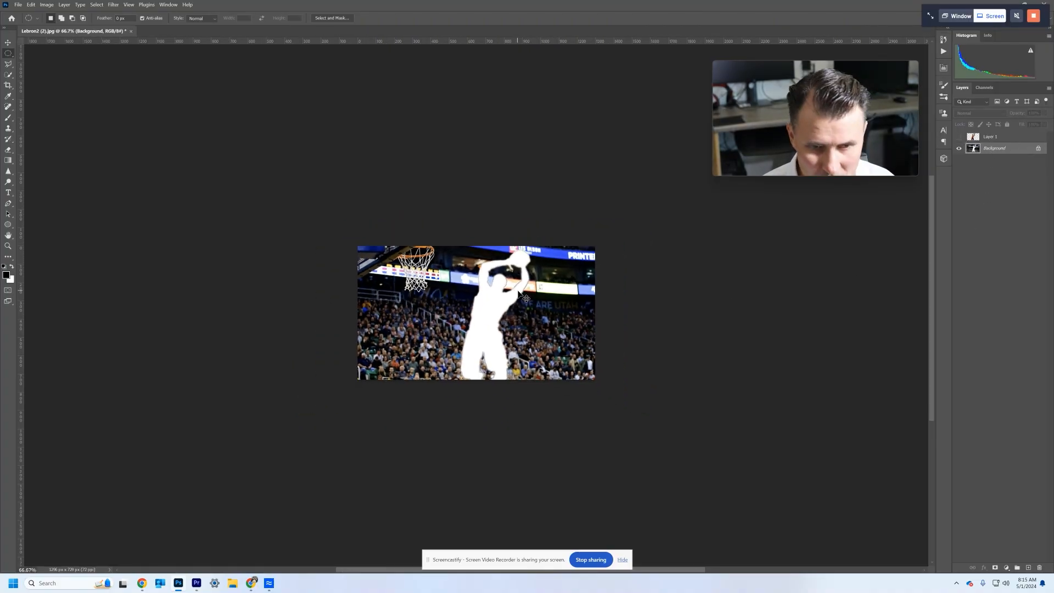
key("ctrl+plus")
key("ctrl+plus")
key("ctrl+plus")
key("ctrl+plus")
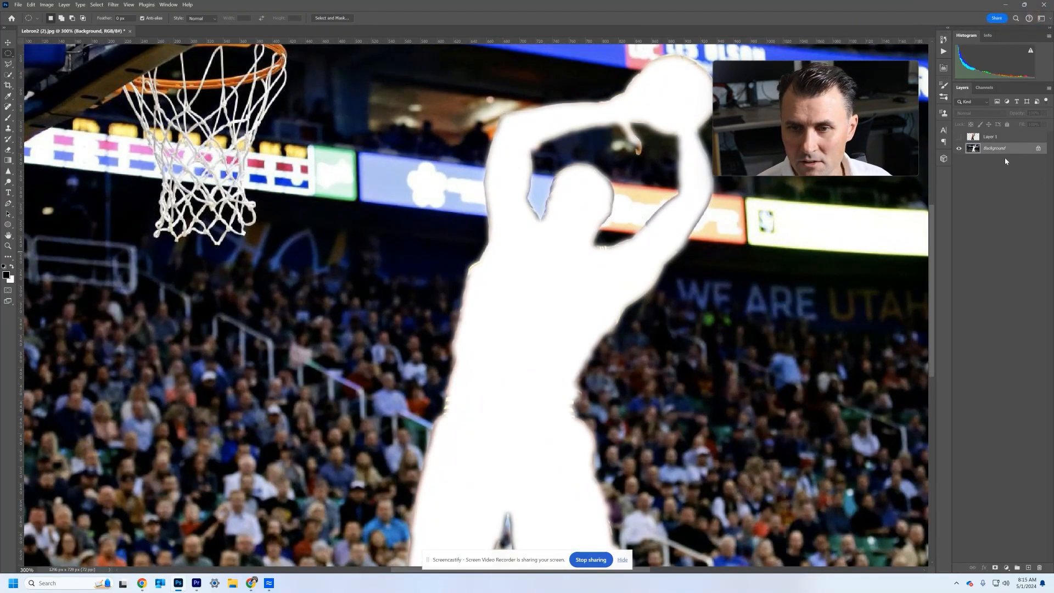
left_click(975, 138, "ctrl")
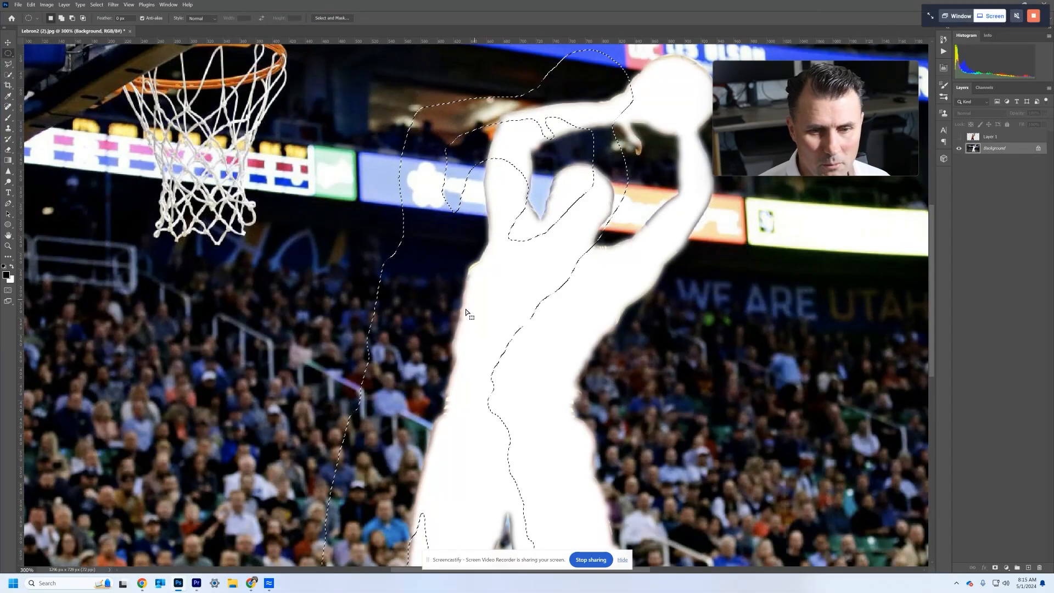
left_click_drag(451, 311, 538, 319)
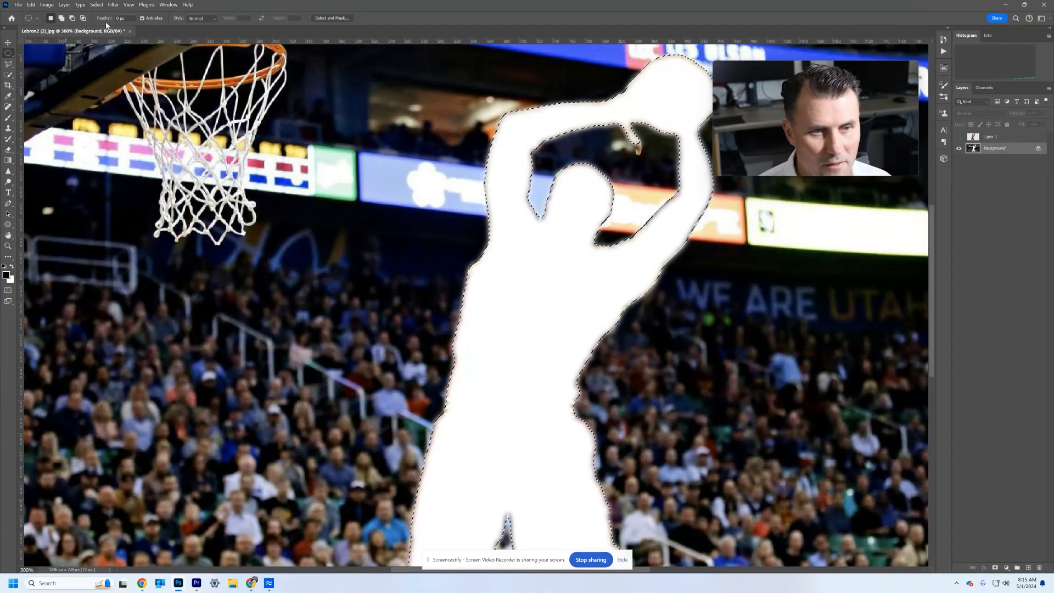
- Expand the silhouette selection by 5 pixels
left_click(97, 4)
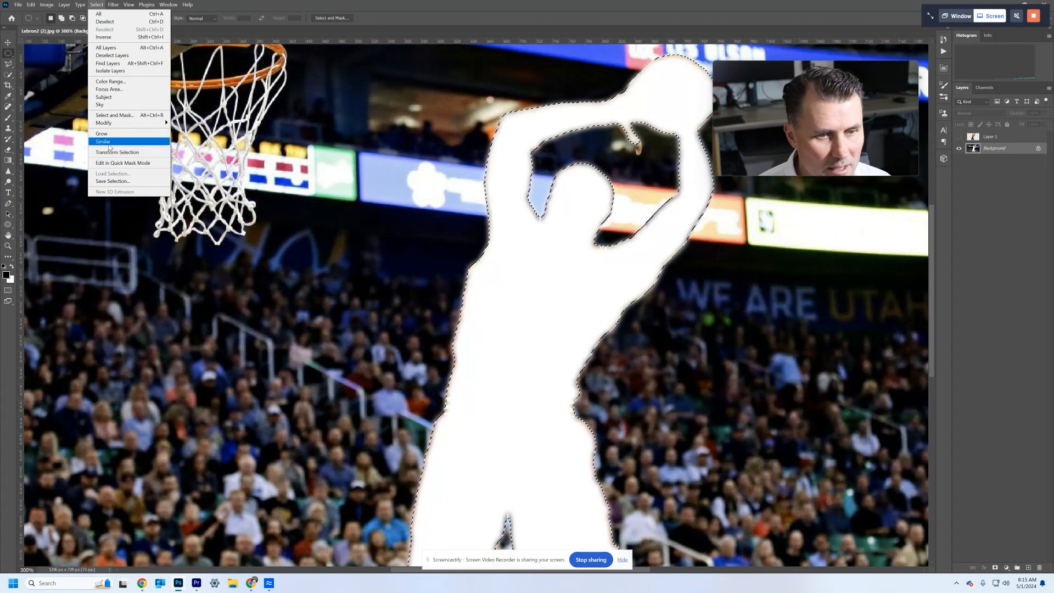
mouse_move(121, 126)
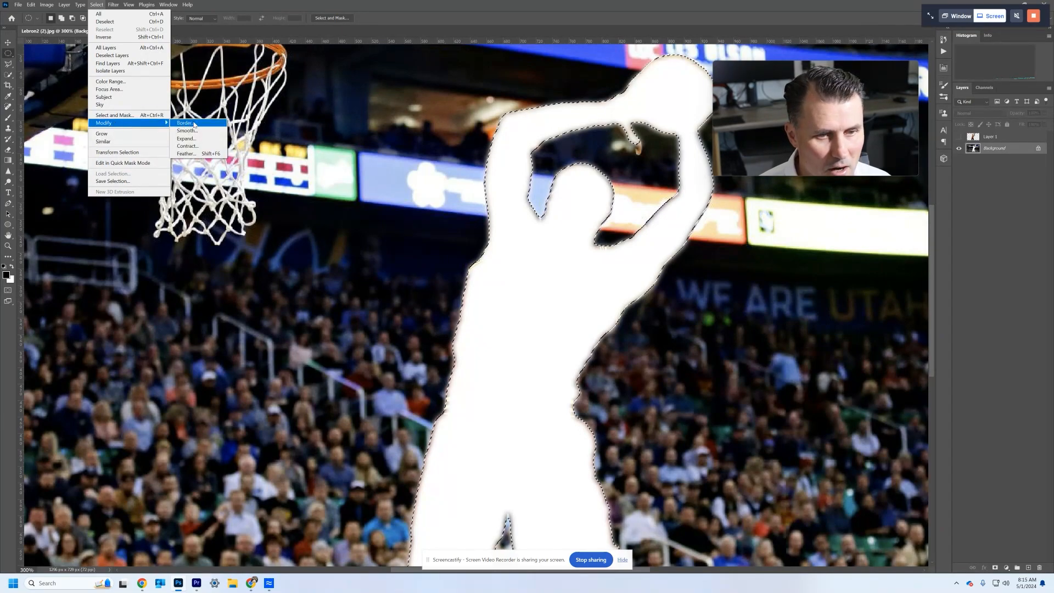
left_click(187, 138)
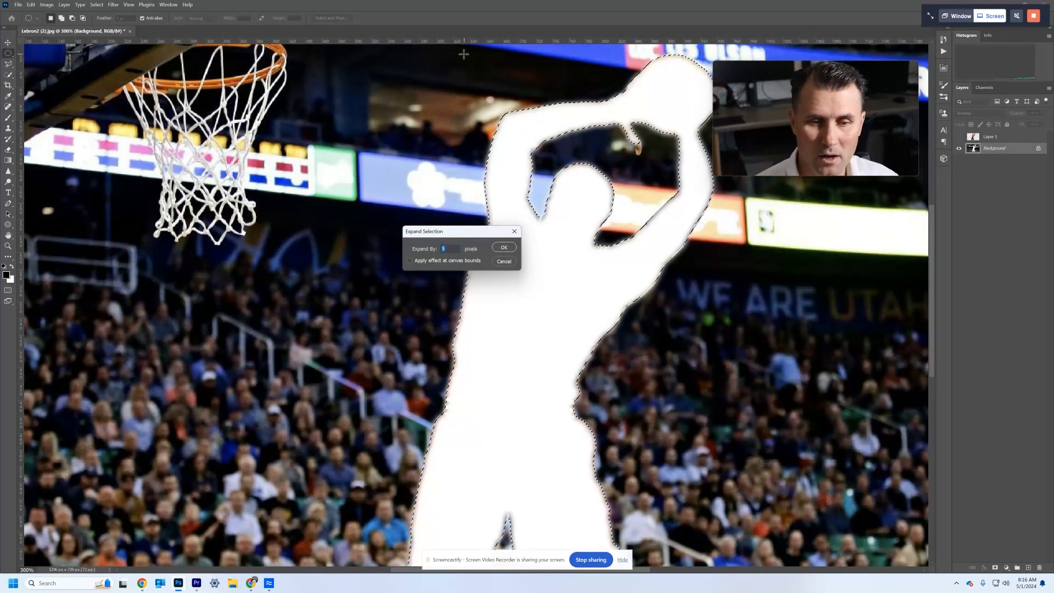
left_click(503, 249)
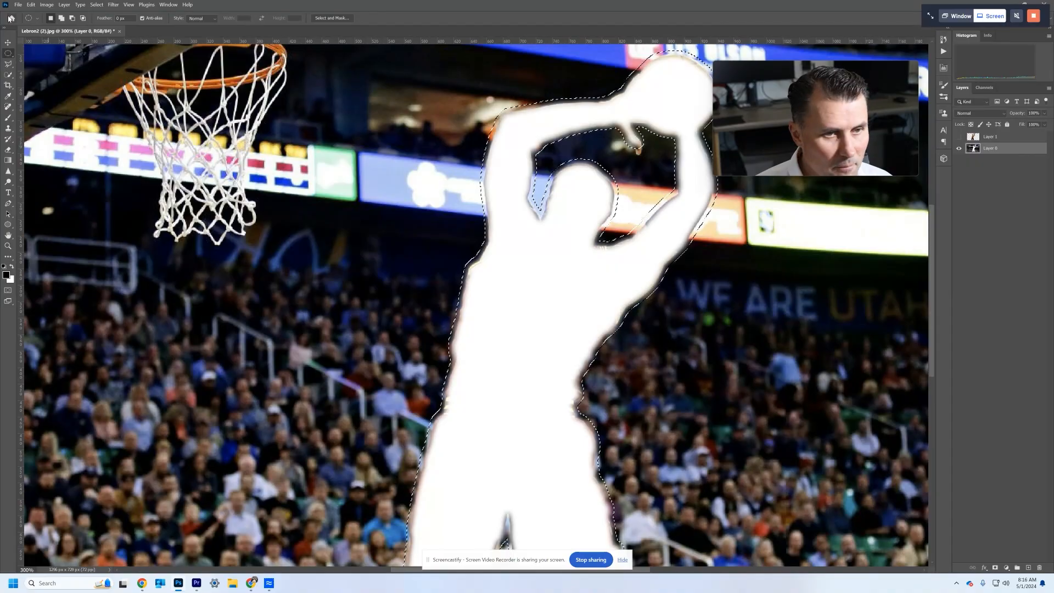
- Fill the silhouette selection with Content-Aware Fill, adding the lower-left crowd to the sampling area and outputting to the current layer, and deselect
left_click(31, 5)
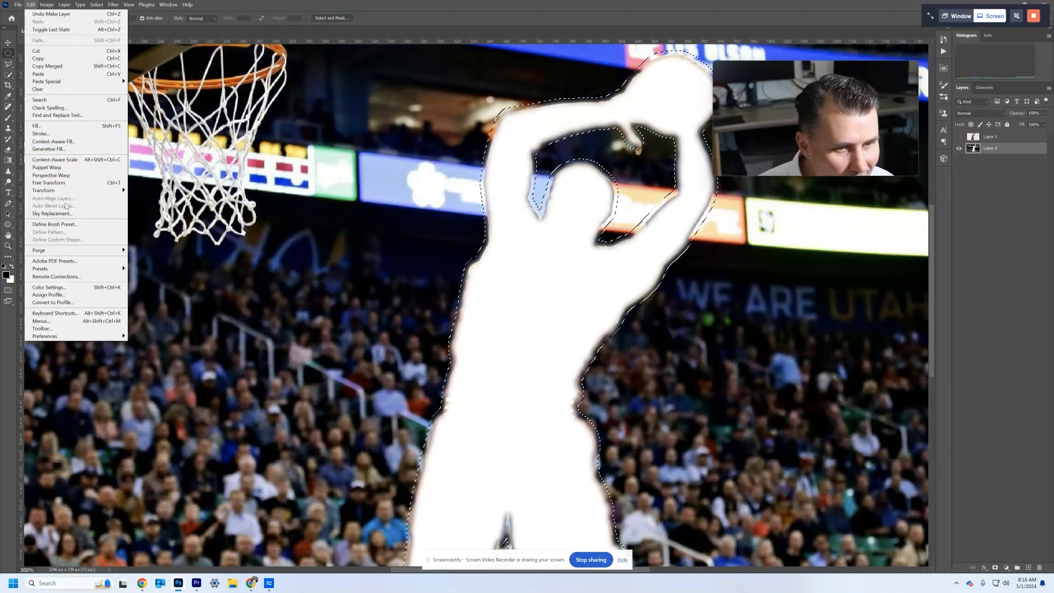
left_click(73, 142)
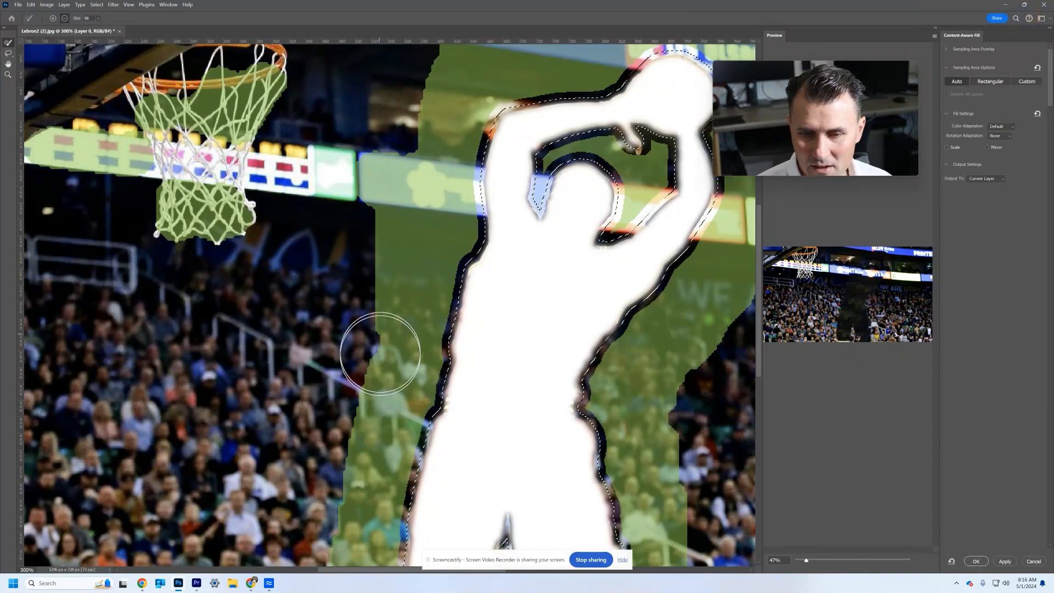
scroll(330, 378, "down", 4)
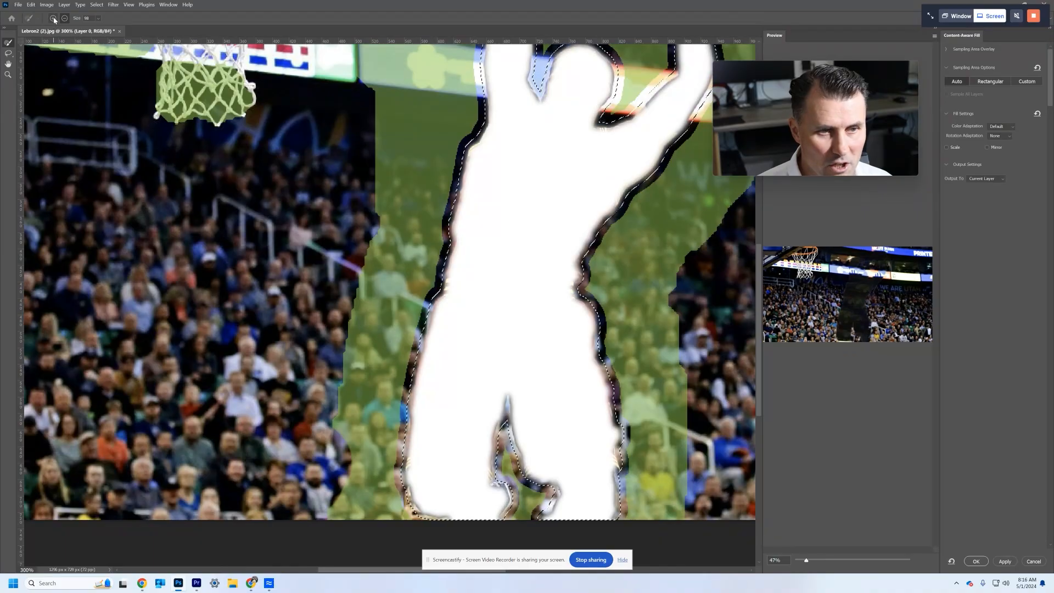
mouse_move(307, 398)
left_mouse_down()
mouse_move(322, 481)
mouse_move(293, 491)
mouse_move(213, 486)
mouse_move(222, 454)
mouse_move(271, 443)
mouse_move(250, 416)
mouse_move(178, 450)
mouse_move(142, 491)
mouse_move(83, 480)
mouse_move(57, 383)
mouse_move(57, 428)
mouse_move(68, 372)
mouse_move(291, 370)
mouse_move(150, 448)
mouse_move(108, 455)
left_mouse_up()
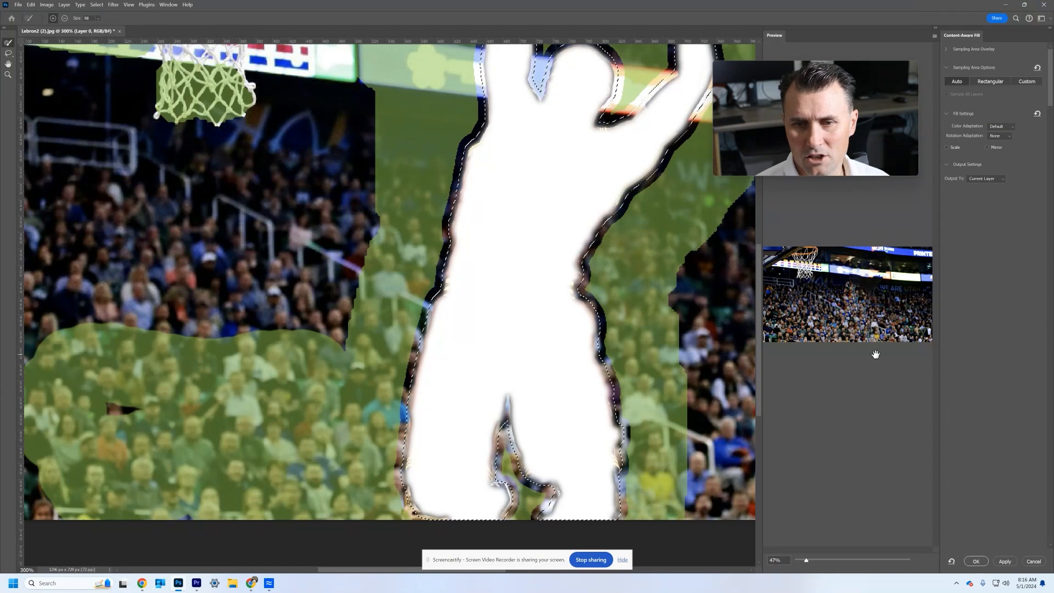
left_click(976, 561)
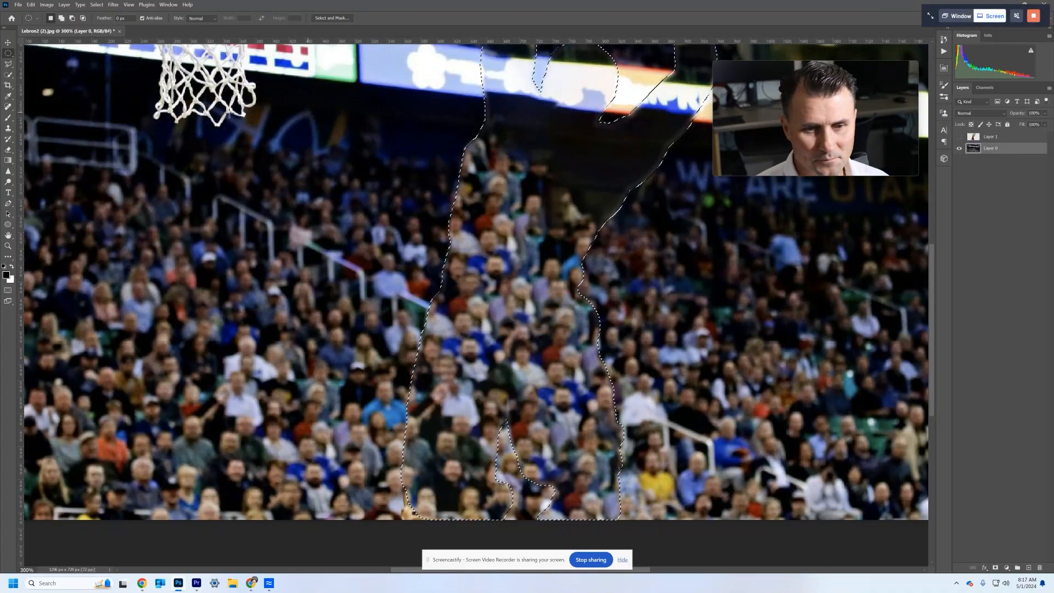
key("ctrl+d")
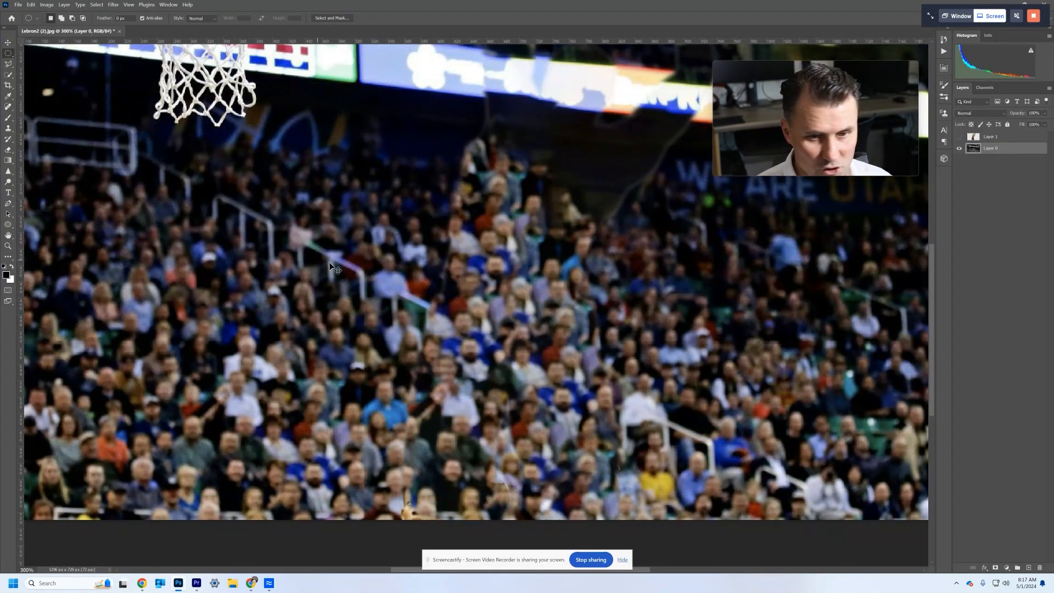
- Make Layer 1 active and show the cut-out player over the filled background at 100% view
scroll(450, 398, "up", 3)
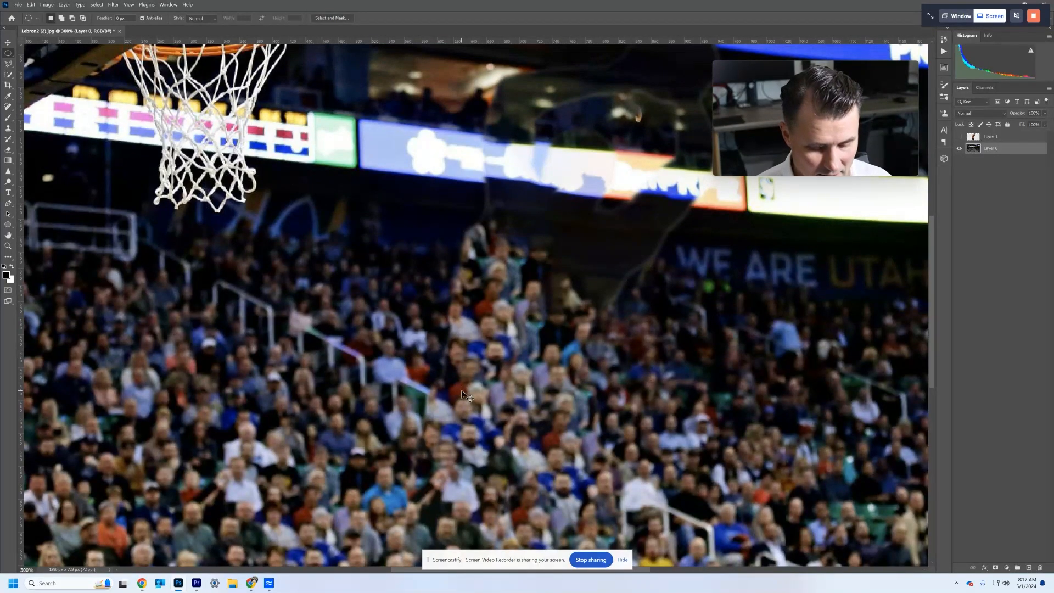
key("ctrl+1")
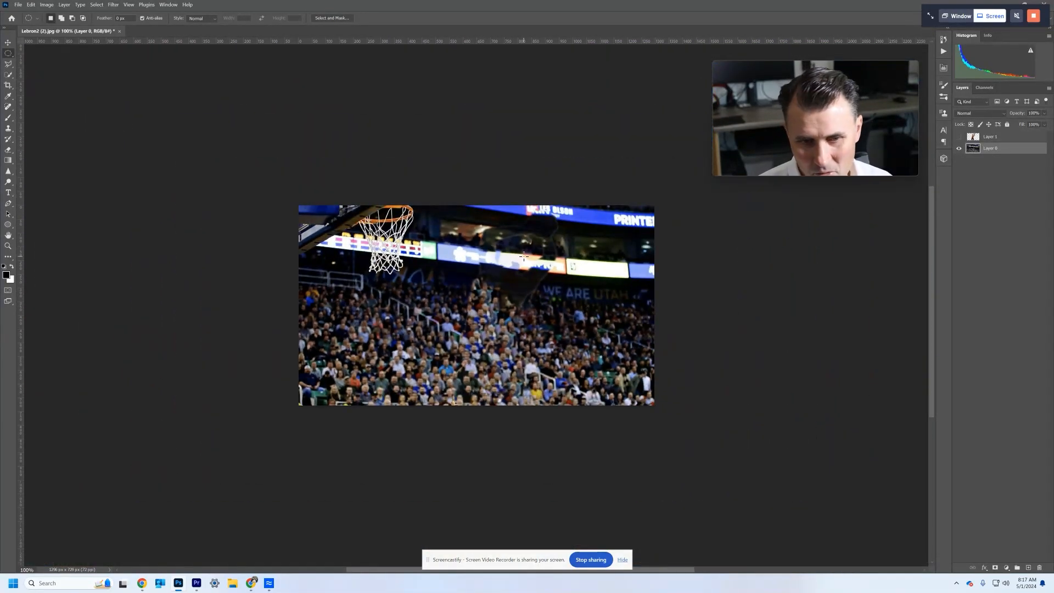
left_click(1004, 137)
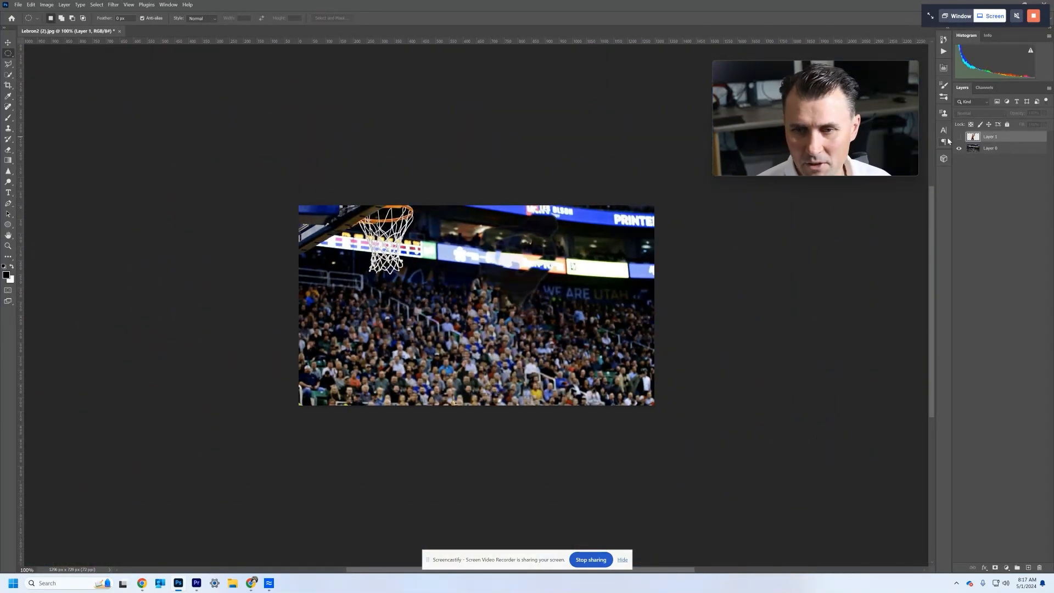
left_click(959, 137)
left_click(959, 136)
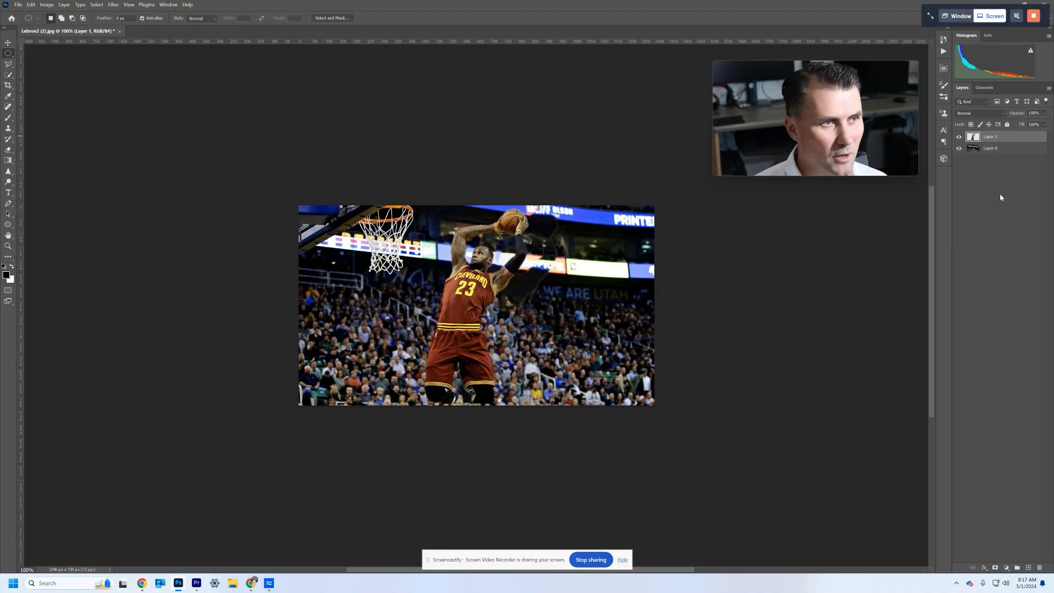
- Convert both the player layer (Layer 1) and the background layer (Layer 0) to smart objects
right_click(976, 141)
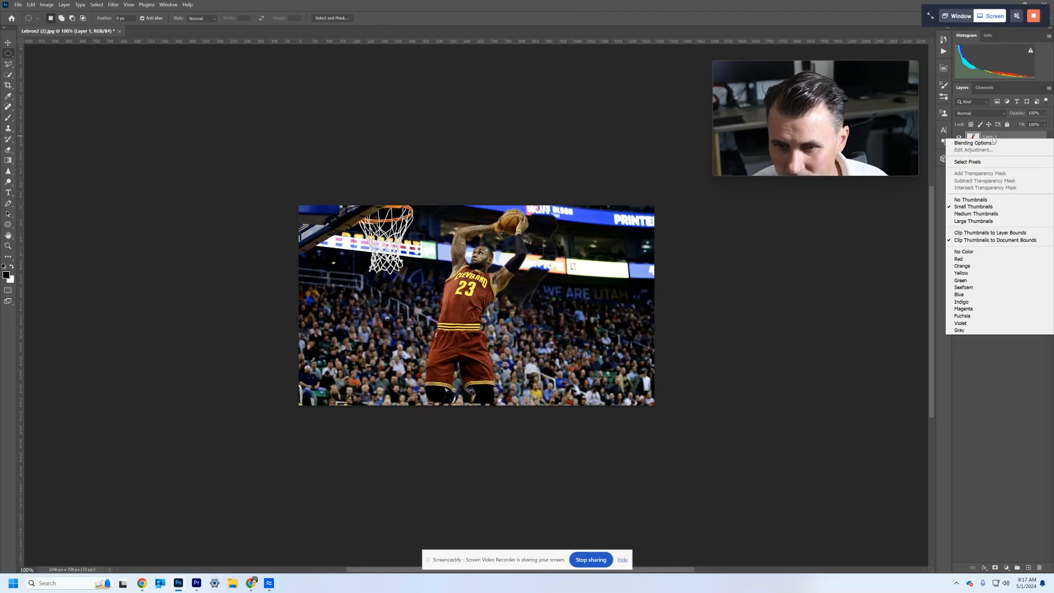
right_click(989, 138)
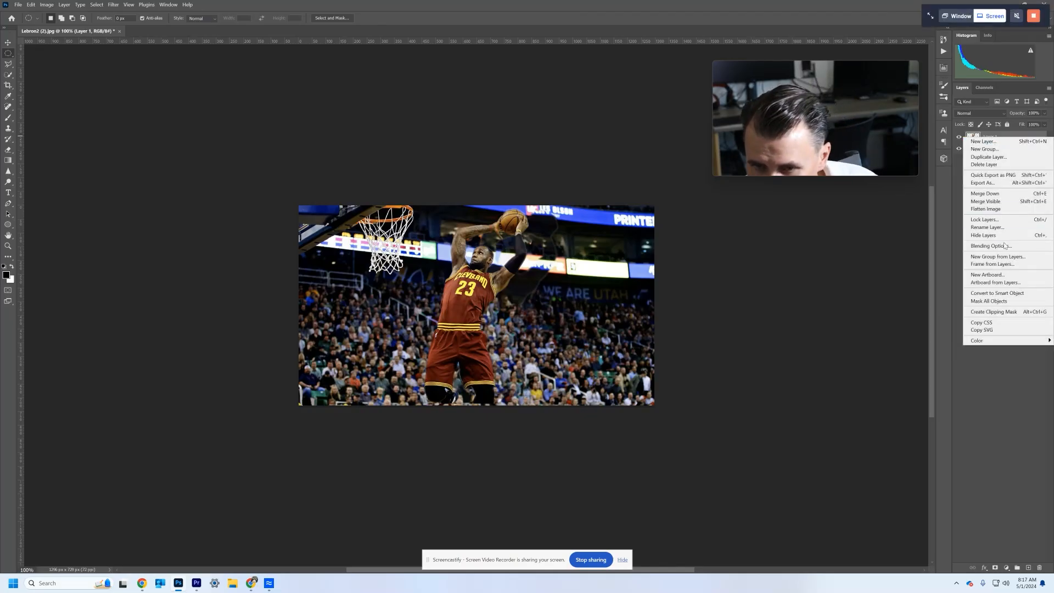
left_click(1018, 297)
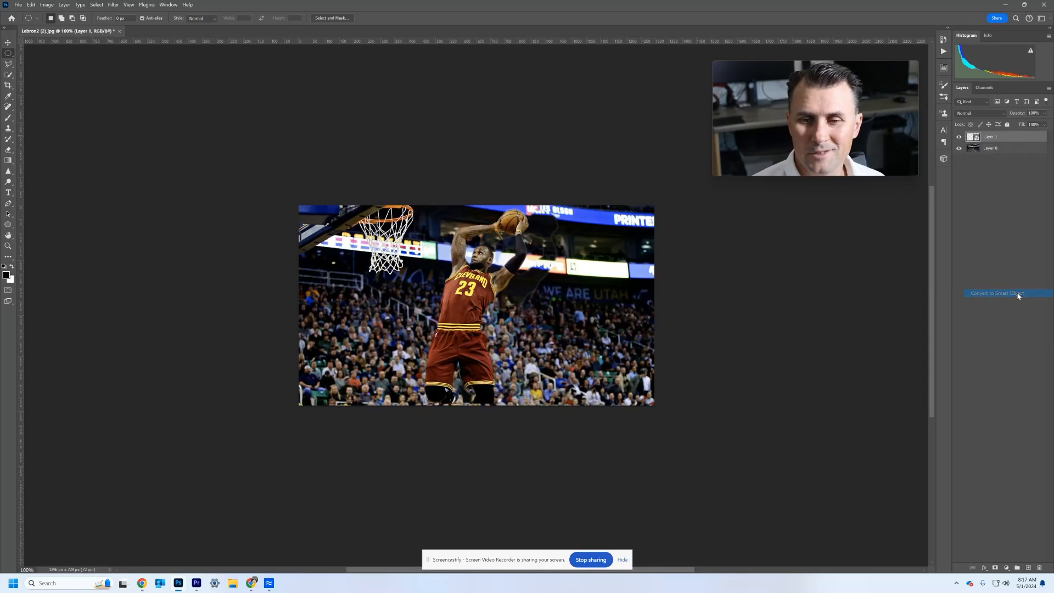
right_click(1012, 153)
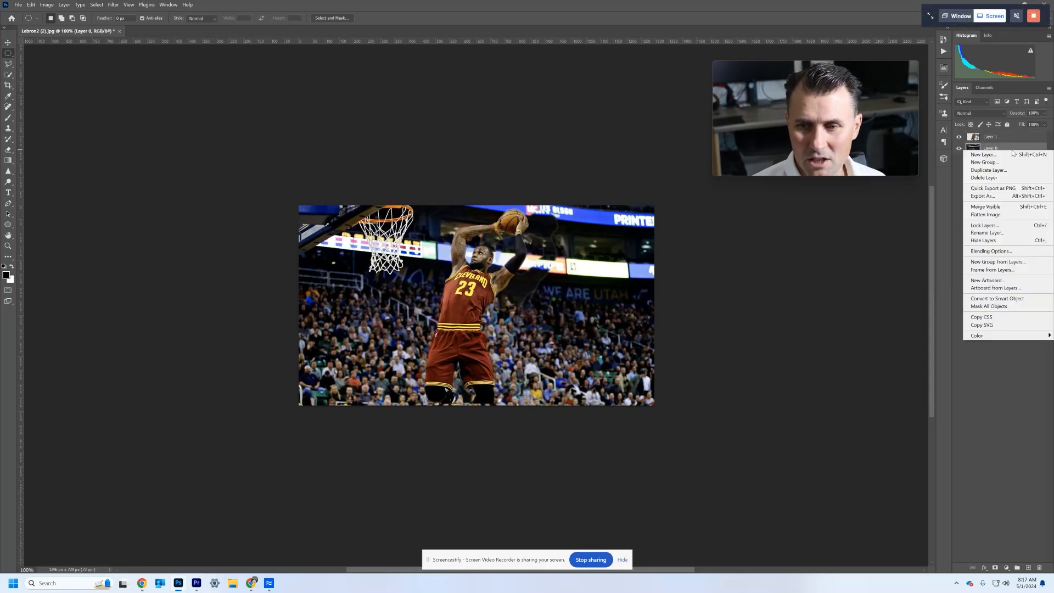
left_click(1005, 300)
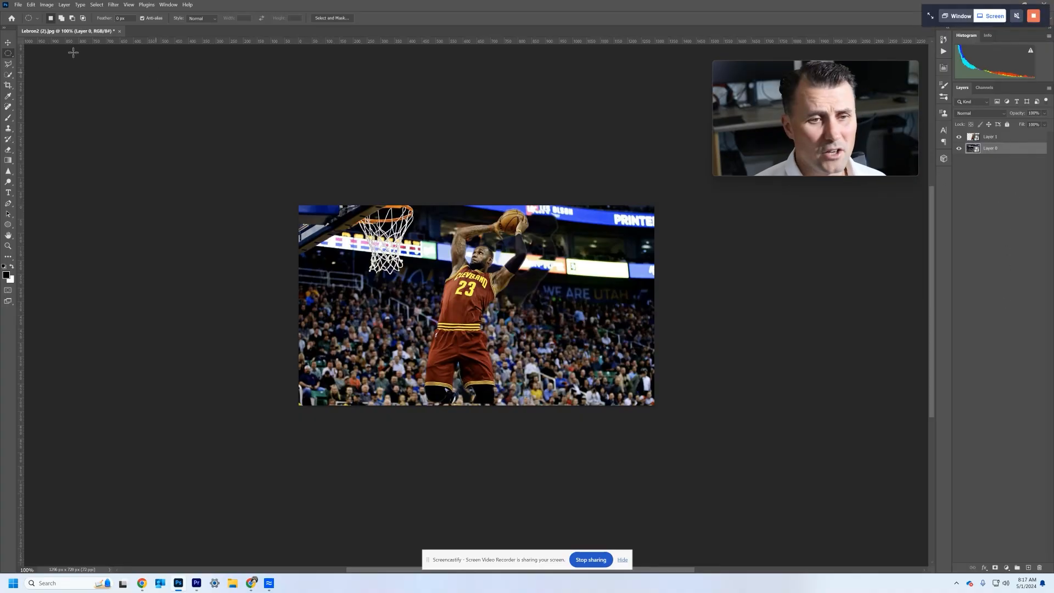
- Show the Timeline, create a video timeline for the two layers and give the timeline area more height
left_click(167, 4)
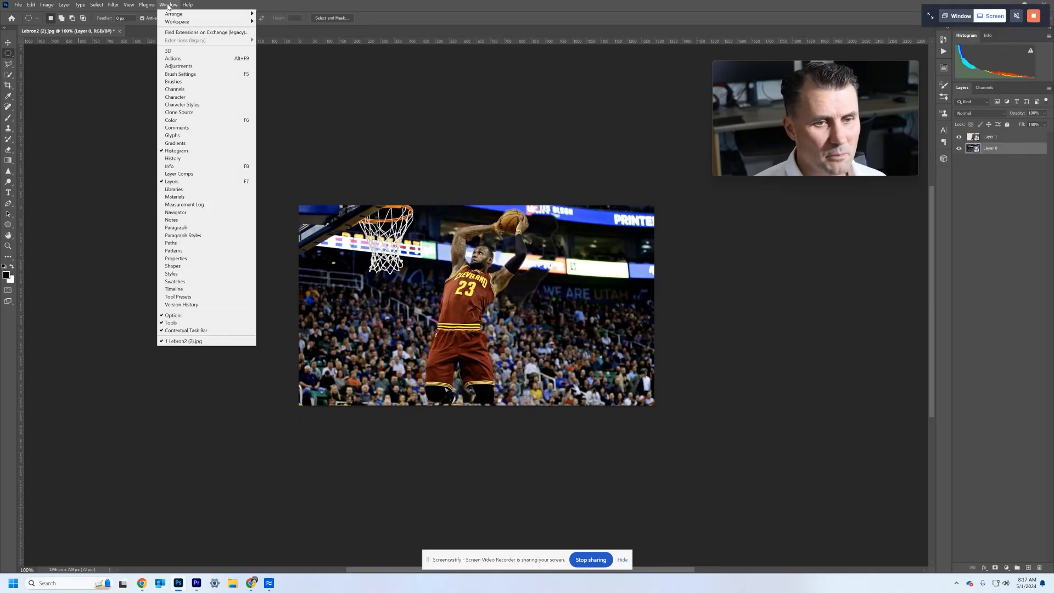
left_click(191, 289)
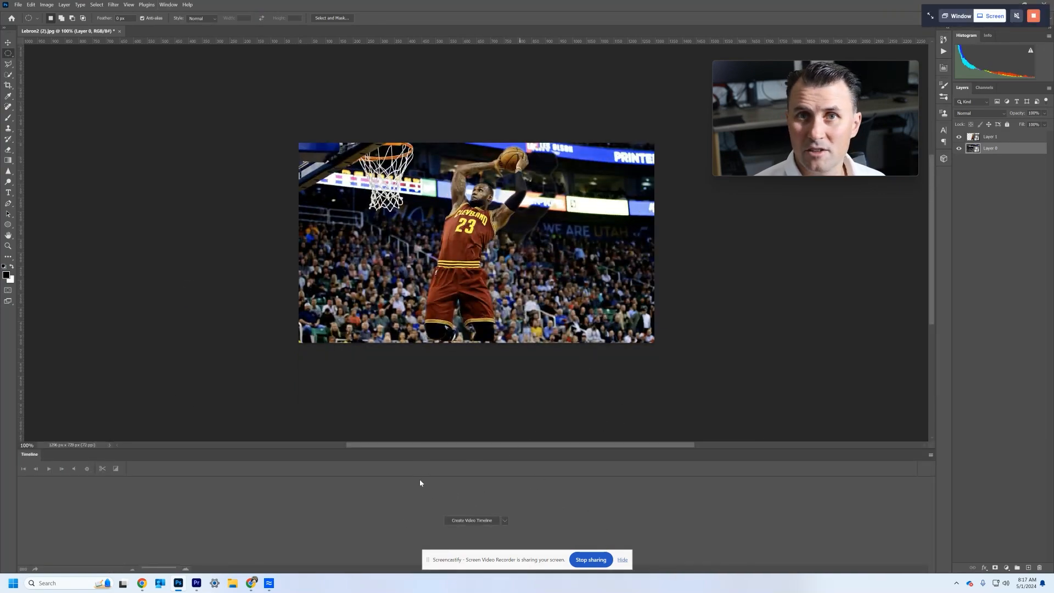
left_click(505, 523)
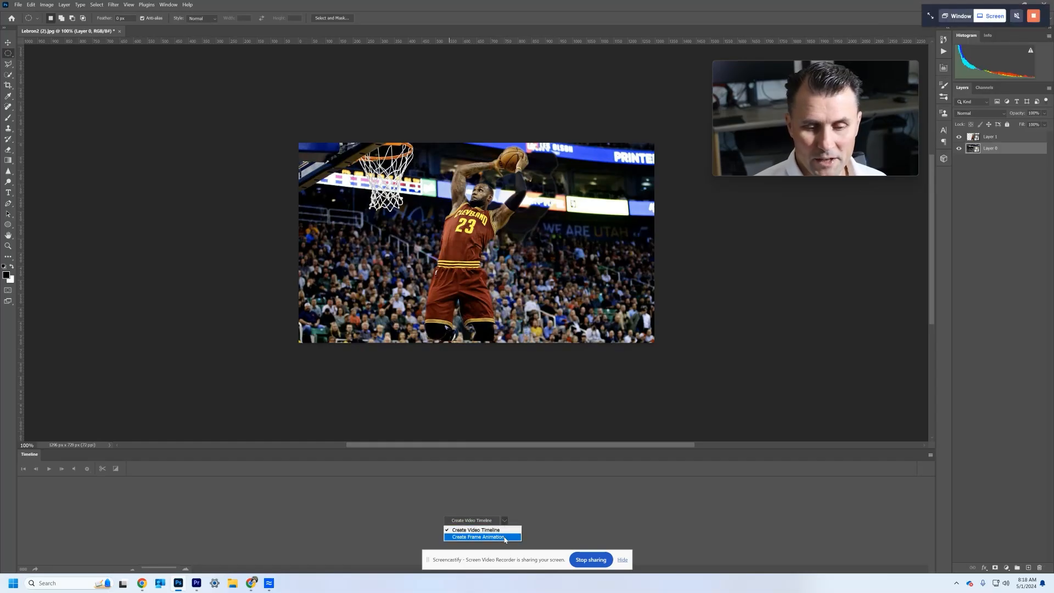
left_click(482, 522)
left_click(482, 522)
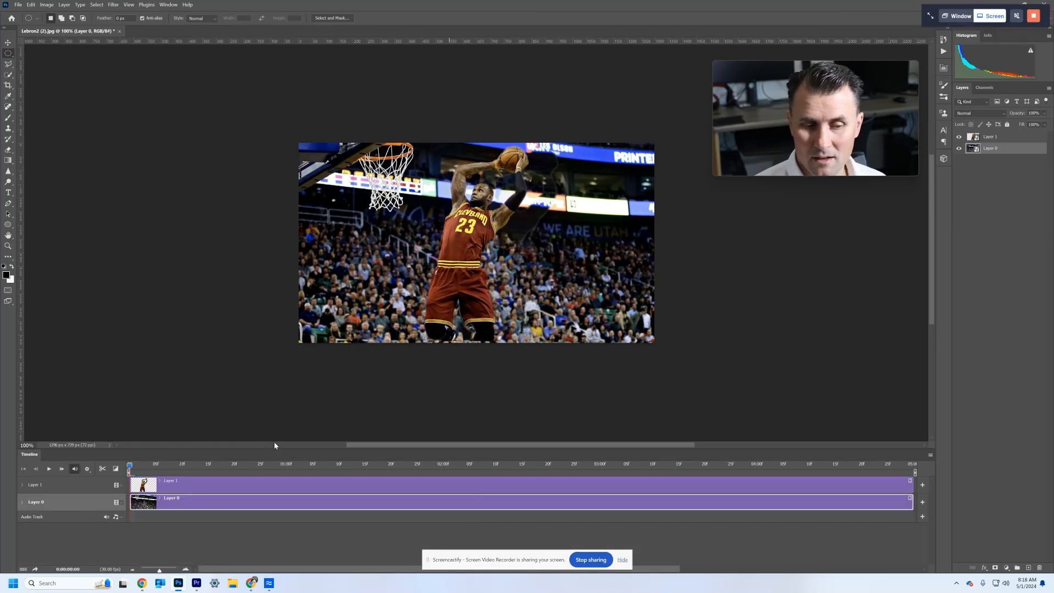
left_click_drag(275, 449, 277, 407)
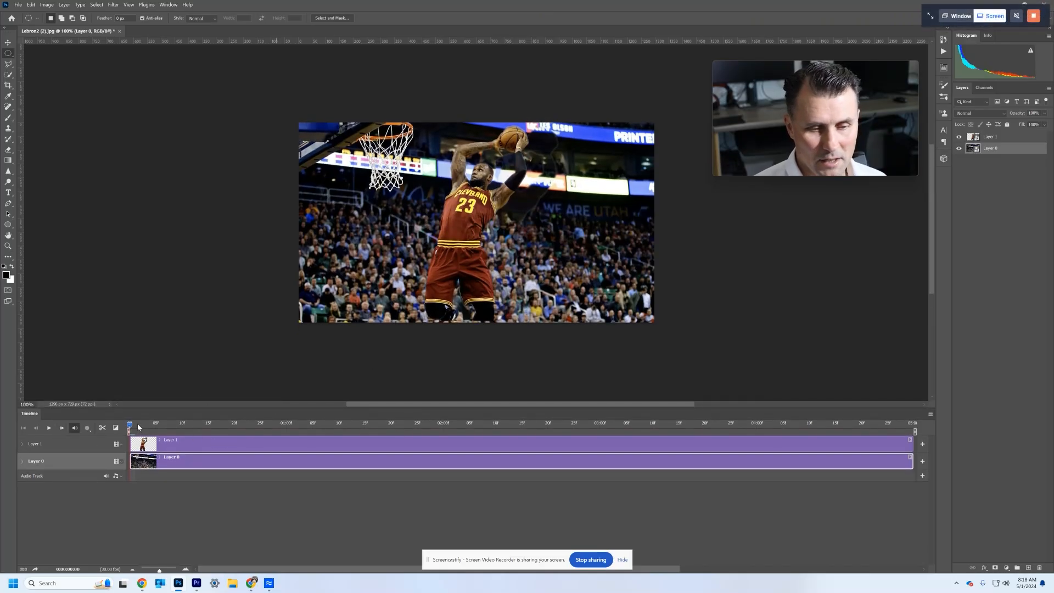
- Expand the animation properties of Layer 1 and Layer 0 and set a Transform keyframe for Layer 0 at the timeline start
left_click_drag(130, 426, 21, 498)
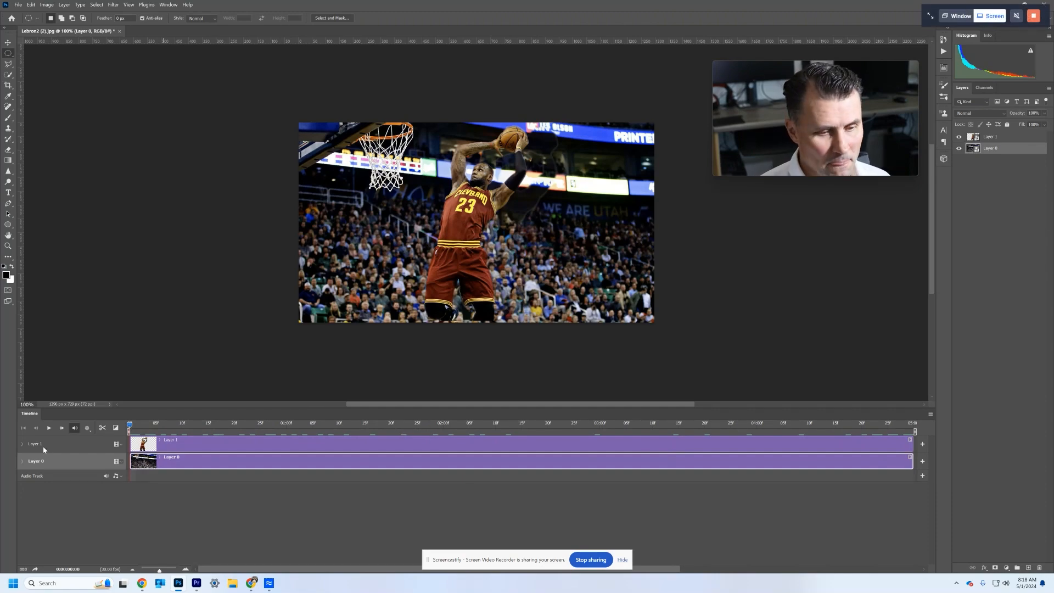
left_click(22, 445)
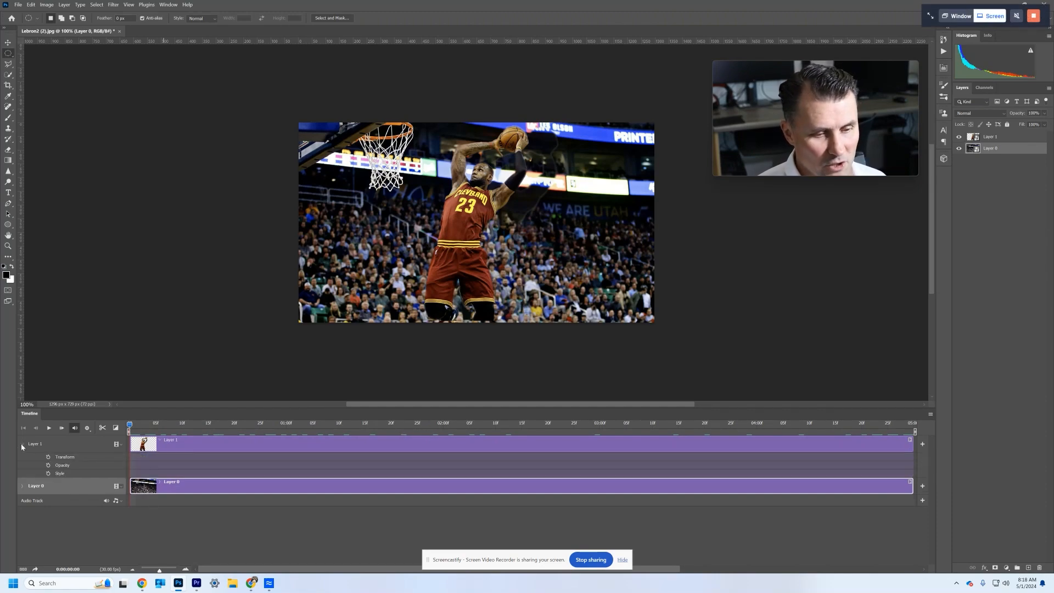
left_click(22, 487)
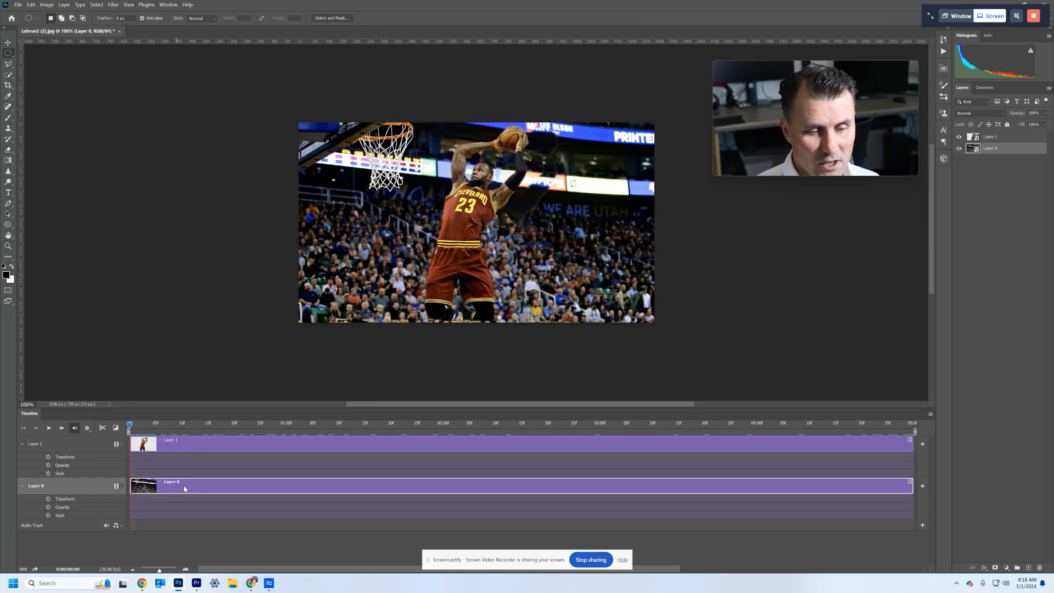
left_click(49, 499)
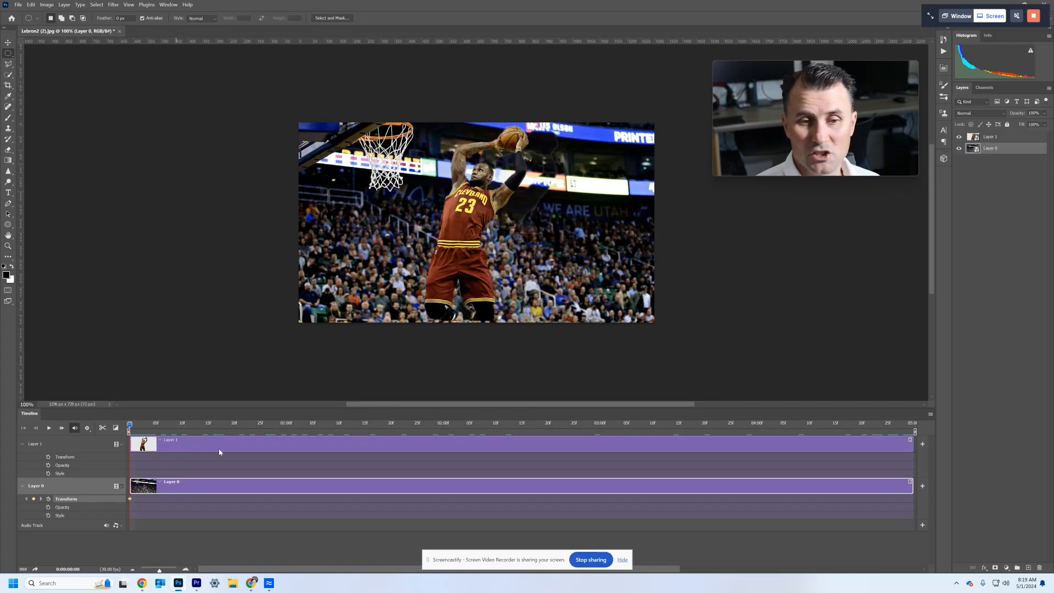
- Scale Layer 0 up to about 120.5% at the start keyframe and position it to cover the whole canvas
left_click(8, 42)
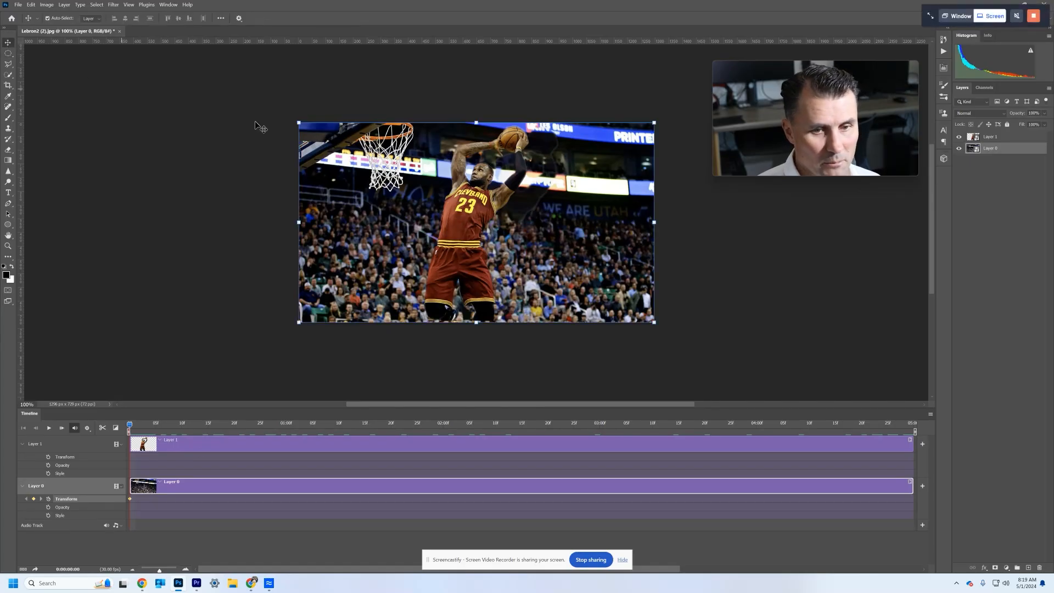
left_click_drag(297, 122, 252, 96)
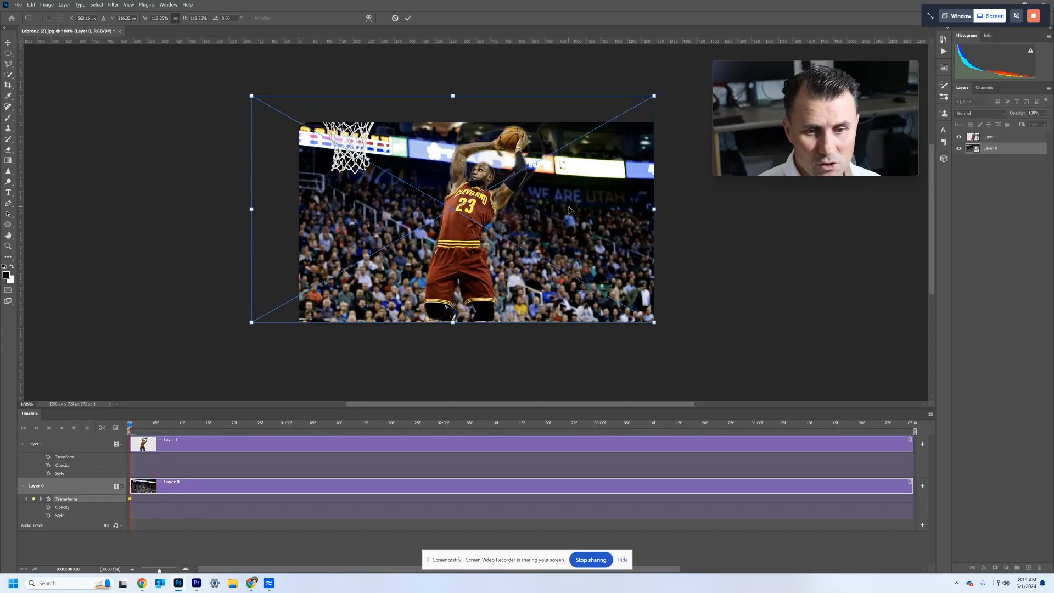
left_click_drag(568, 203, 578, 217)
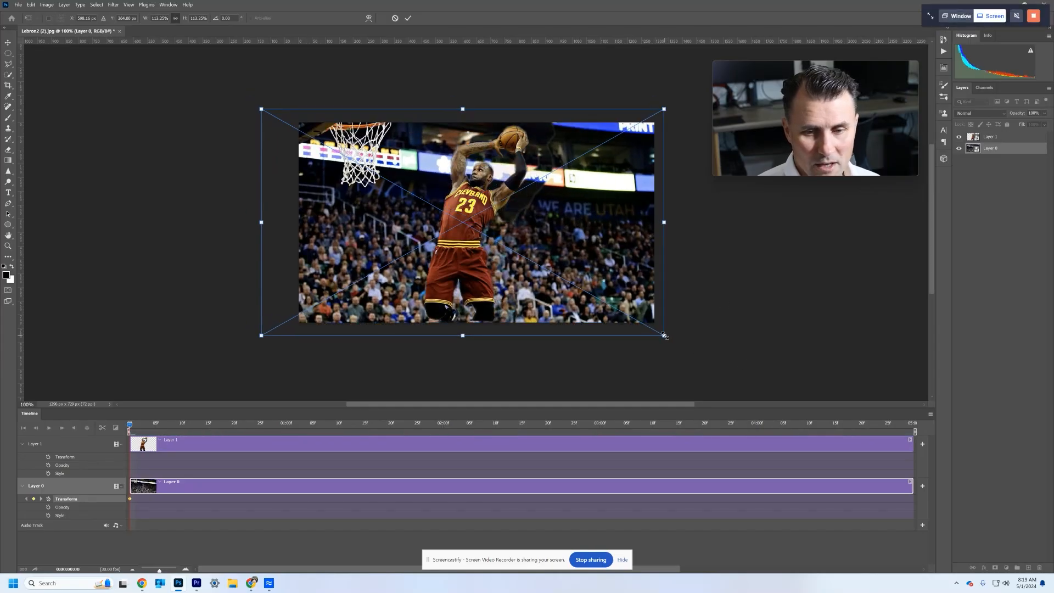
left_click_drag(665, 334, 689, 350)
left_click_drag(613, 273, 589, 278)
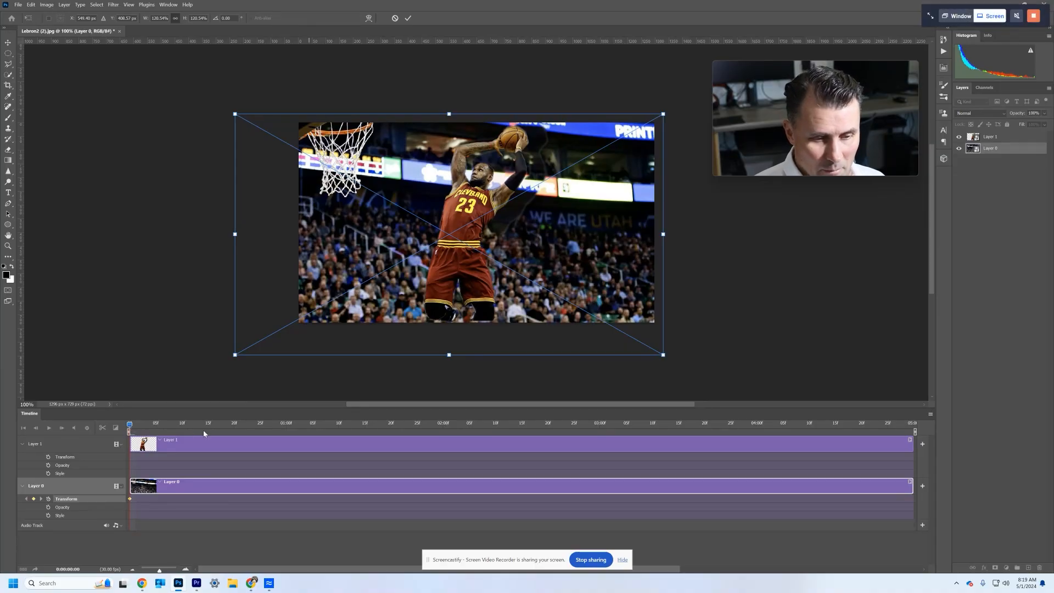
left_click(408, 18)
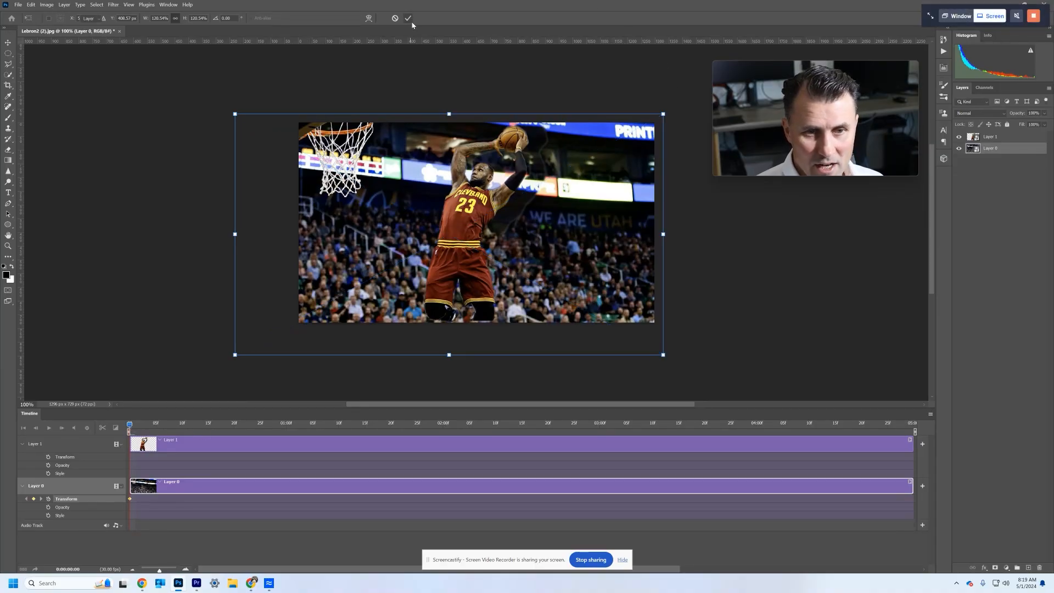
- Go to 4 seconds on the timeline and scale Layer 0 to about 103.8%, repositioning it over the canvas
left_click_drag(129, 424, 795, 443)
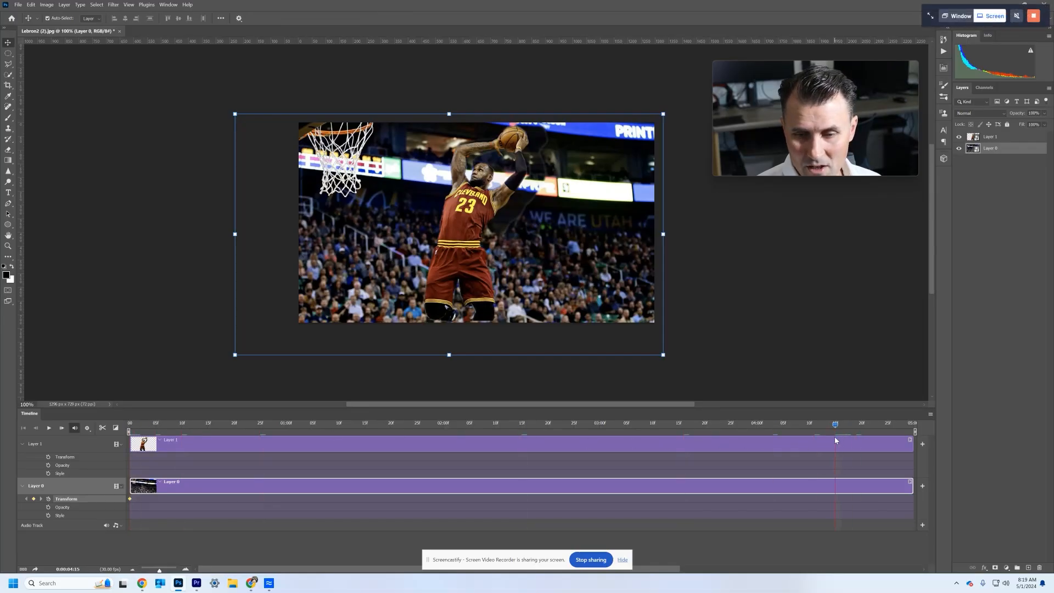
left_click_drag(834, 437, 756, 437)
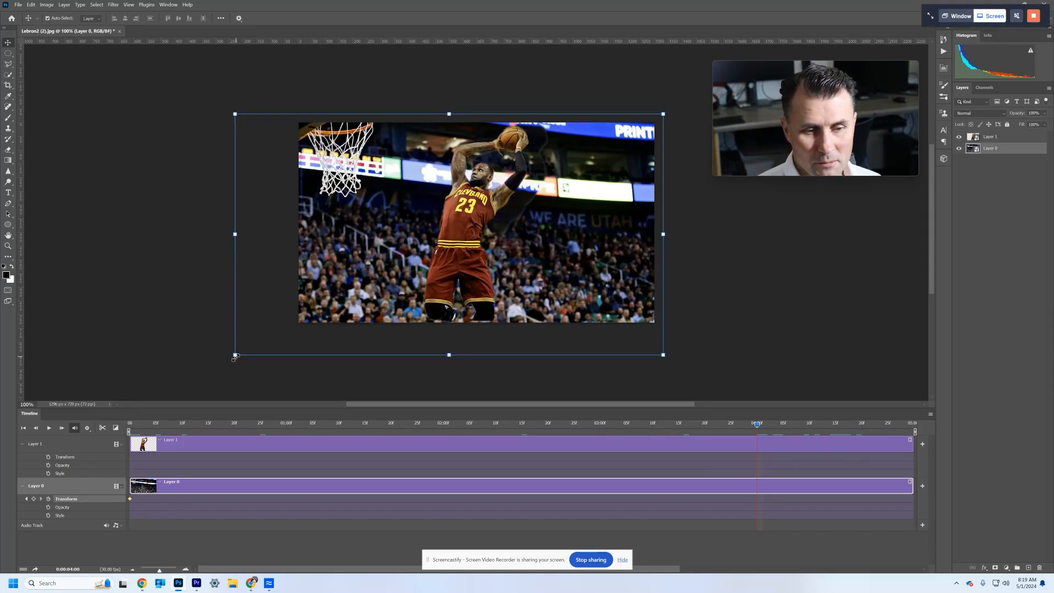
left_click_drag(242, 350, 303, 342)
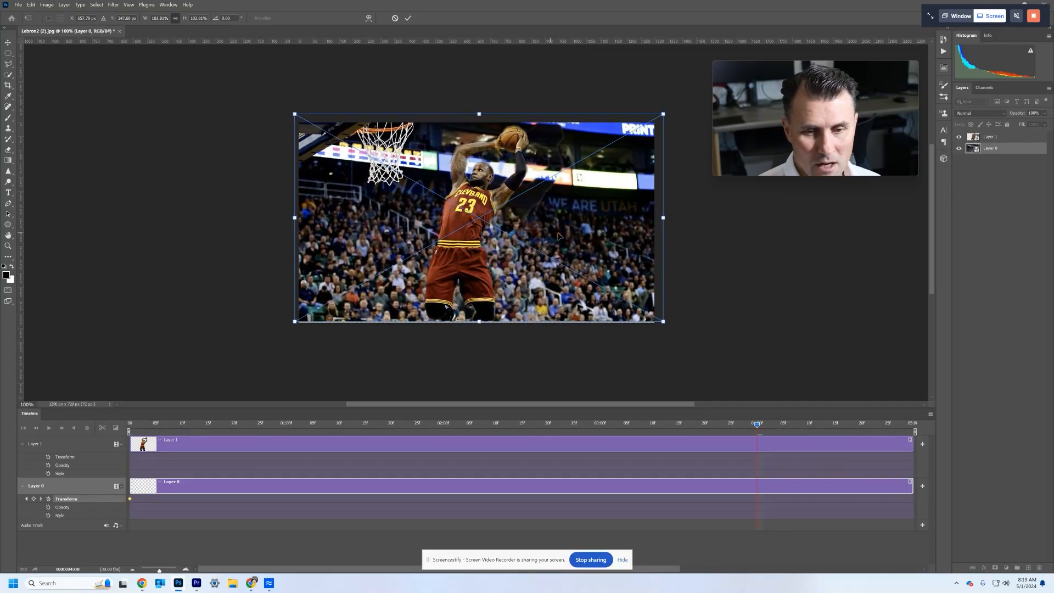
left_click_drag(605, 230, 610, 233)
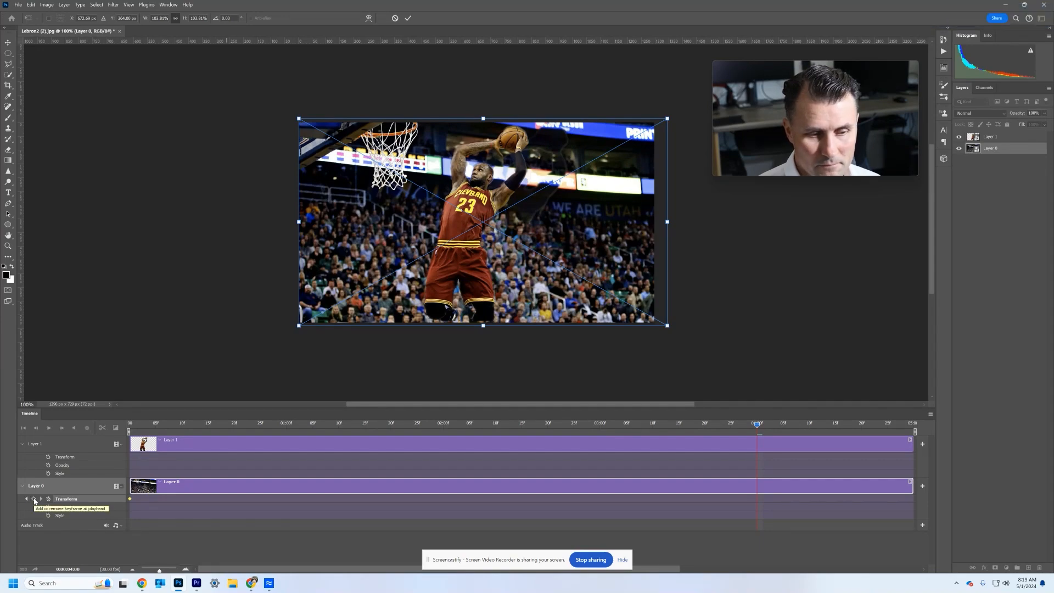
left_click(408, 18)
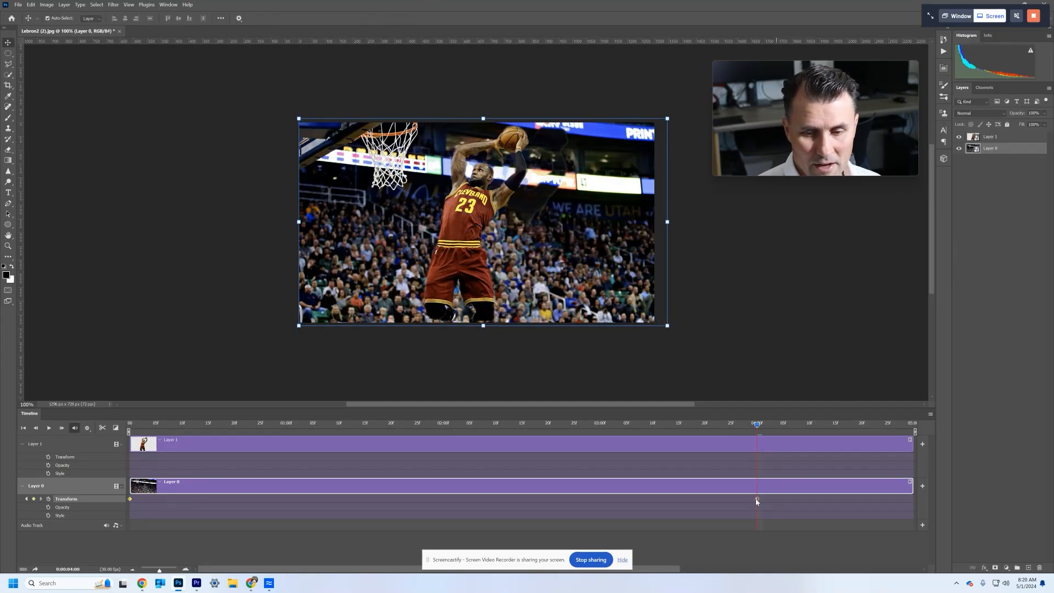
- Scrub back and forth through the timeline to preview Layer 0's zoom animation, ending at the 4-second keyframe
left_click_drag(757, 426, 516, 425)
left_click_drag(462, 453, 568, 464)
left_click_drag(634, 465, 762, 464)
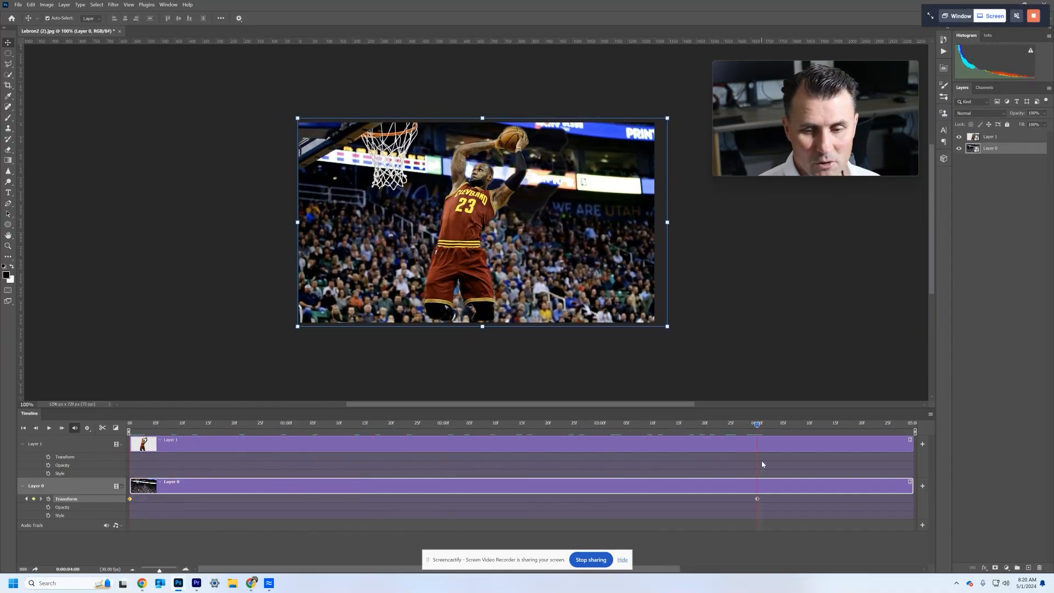
- Set a Transform keyframe for Layer 1 at the timeline start and move the player slightly right and down
left_click_drag(468, 467, 129, 482)
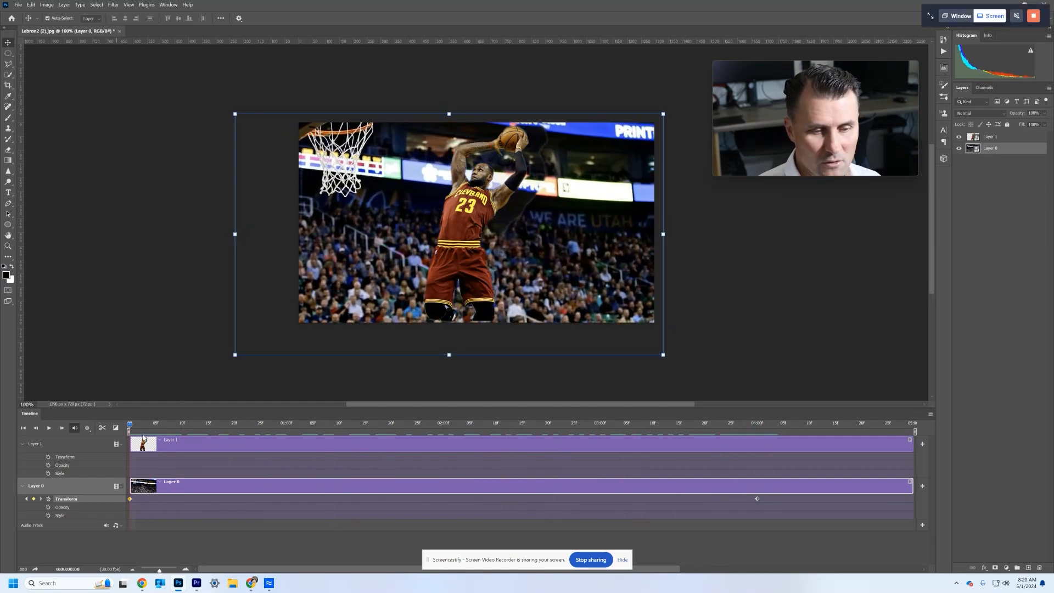
left_click(172, 445)
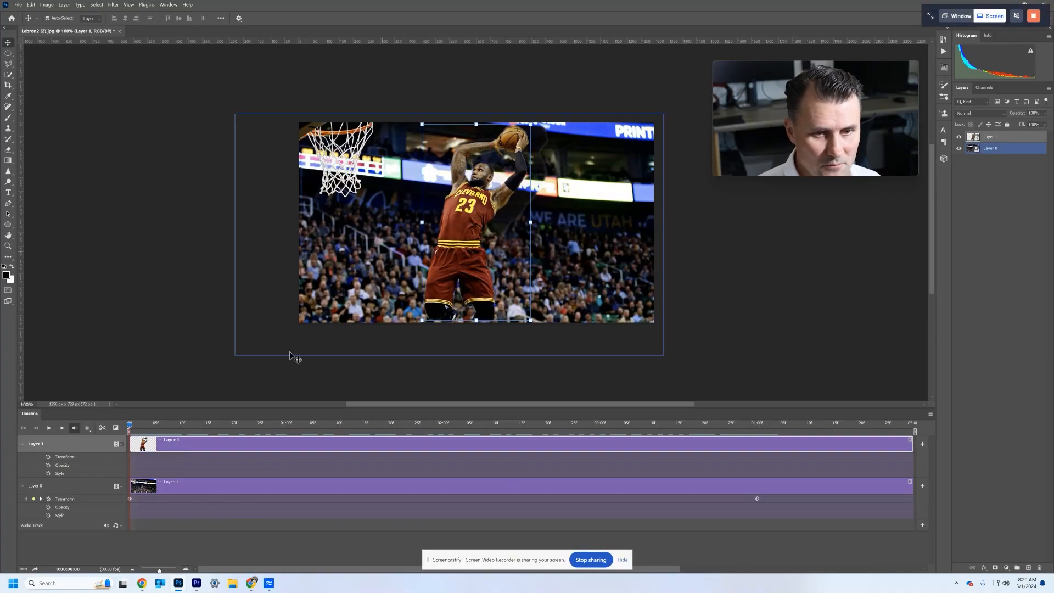
left_click(47, 457)
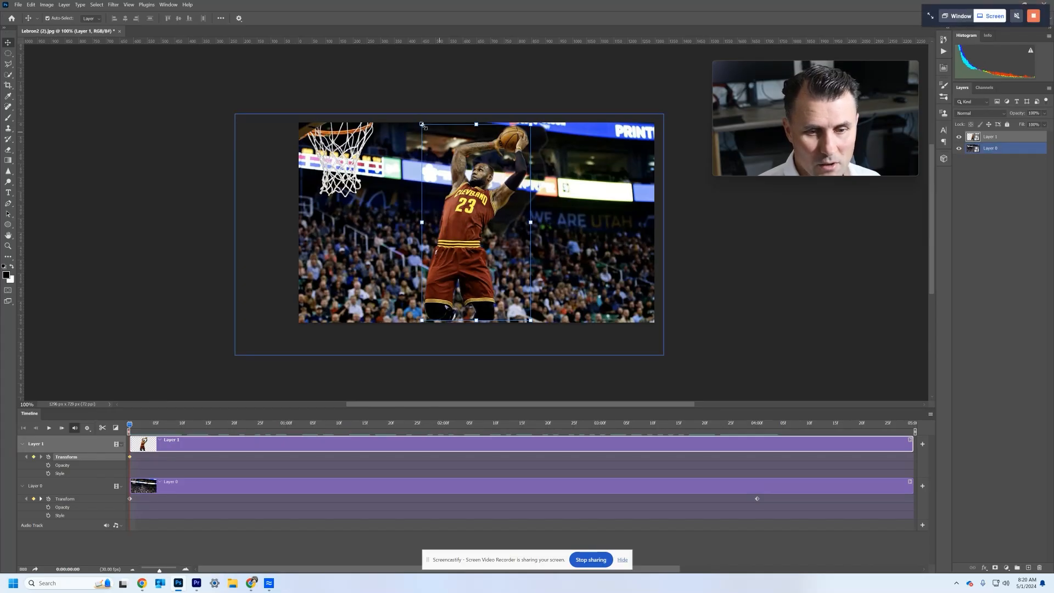
left_click_drag(474, 215, 491, 223)
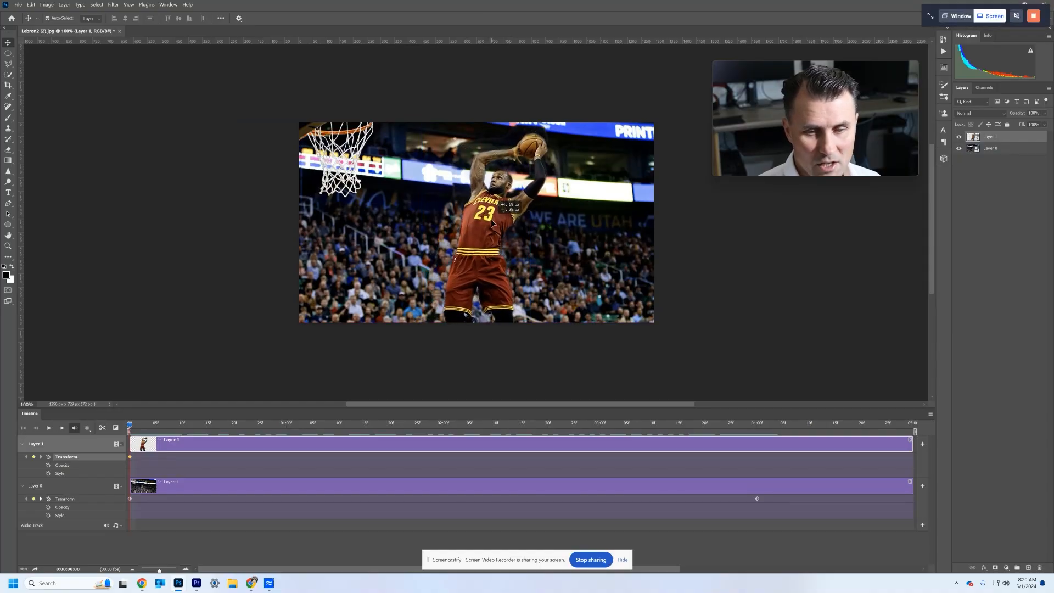
left_click_drag(490, 221, 491, 221)
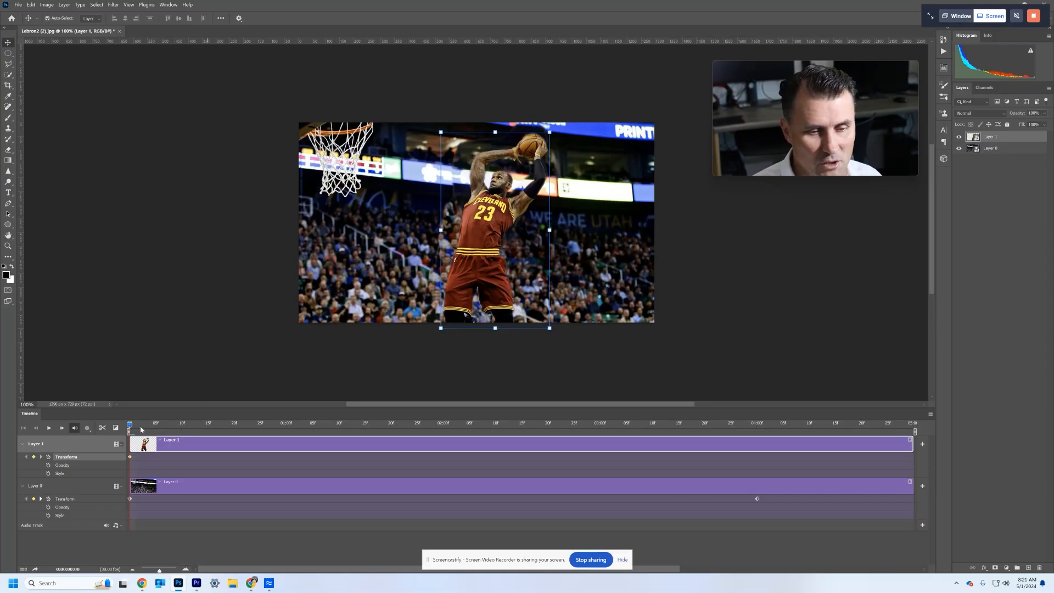
- Go to Layer 0's 4-second keyframe, scale Layer 1 to about 117.2% and shift the player left and up
left_click_drag(129, 427, 758, 441)
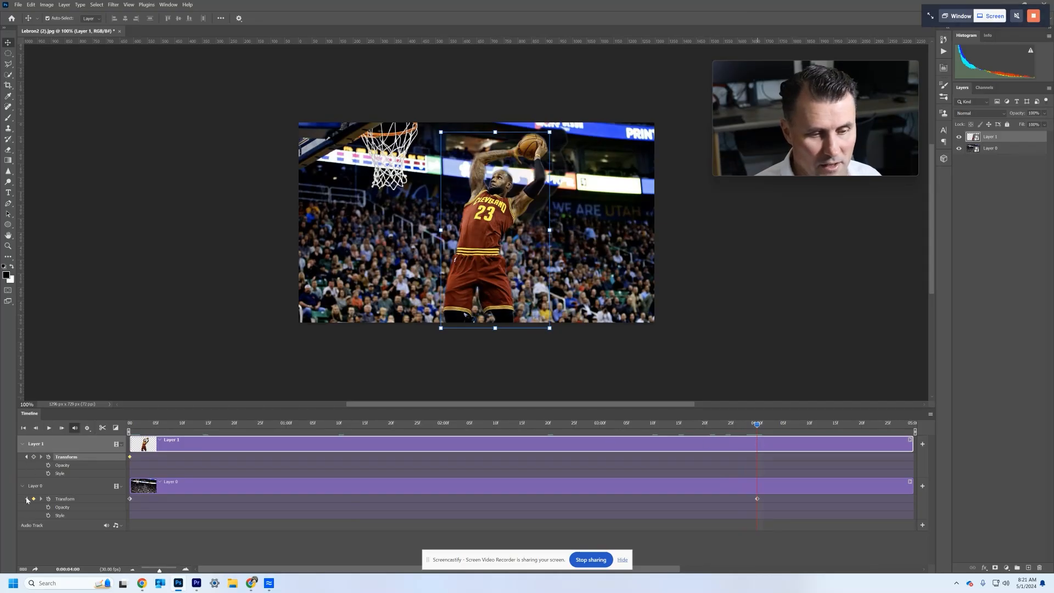
left_click(26, 499)
left_click(40, 499)
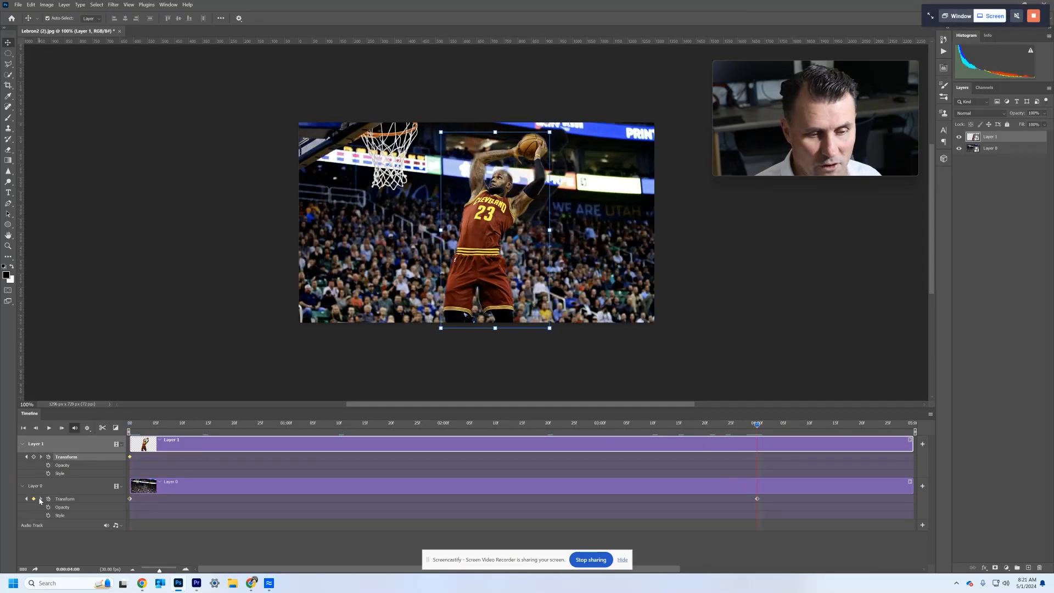
left_click(25, 499)
left_click(42, 499)
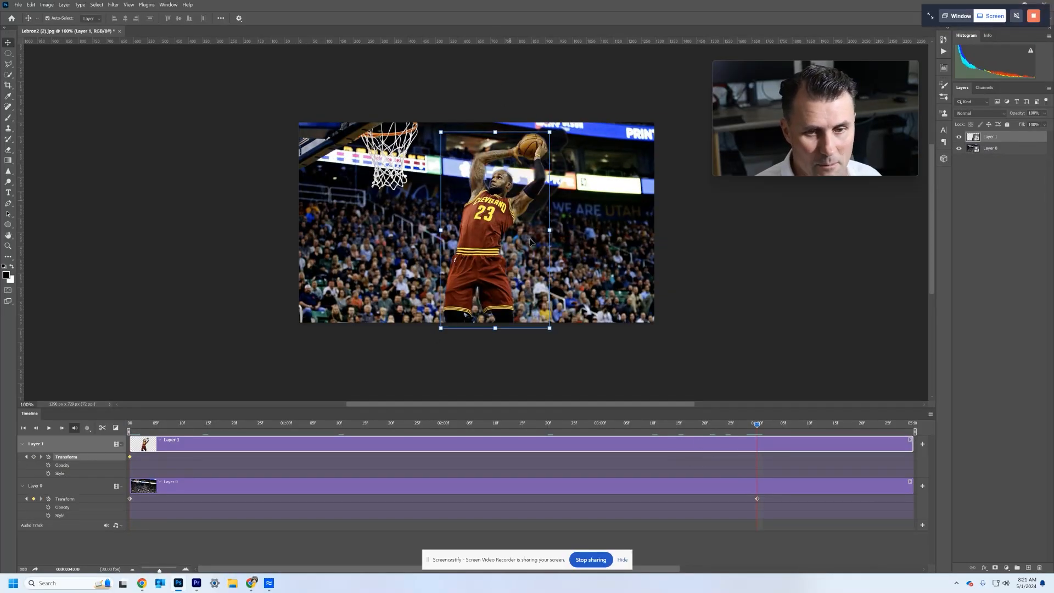
left_click(550, 328)
left_click_drag(550, 328, 568, 361)
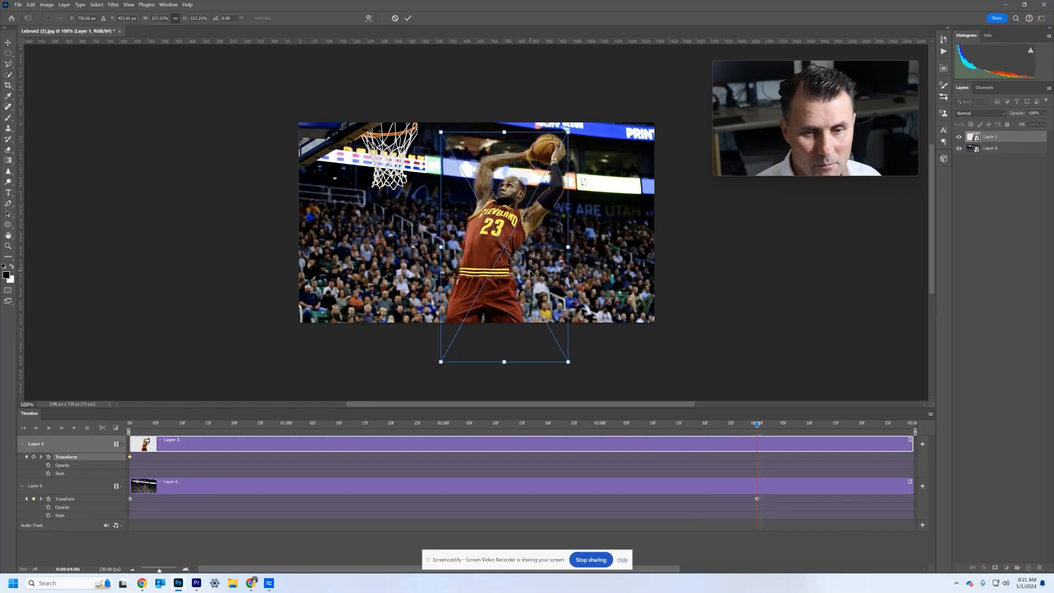
left_click_drag(529, 272, 510, 268)
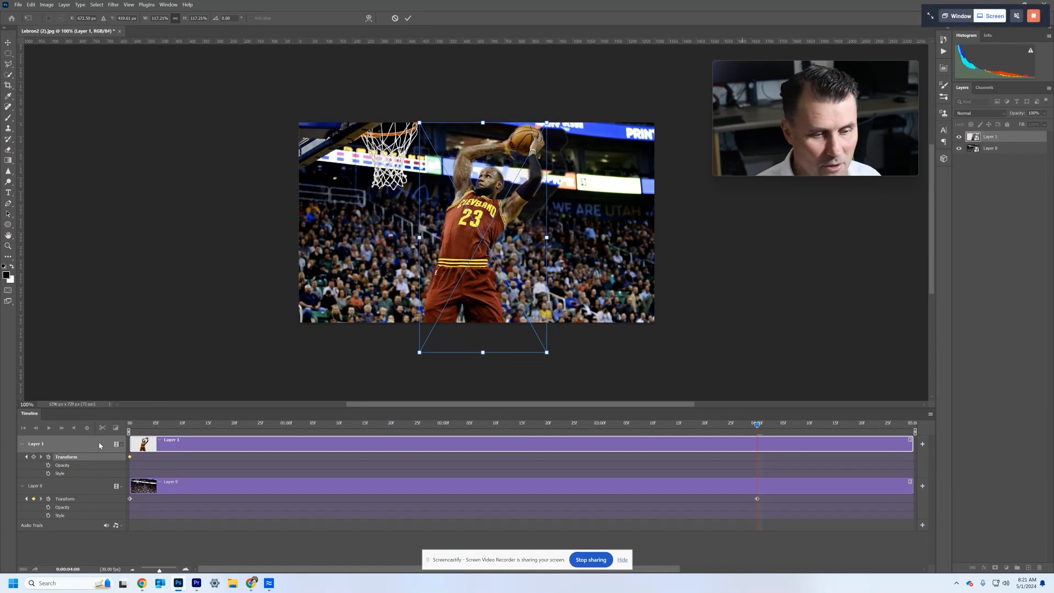
left_click(408, 17)
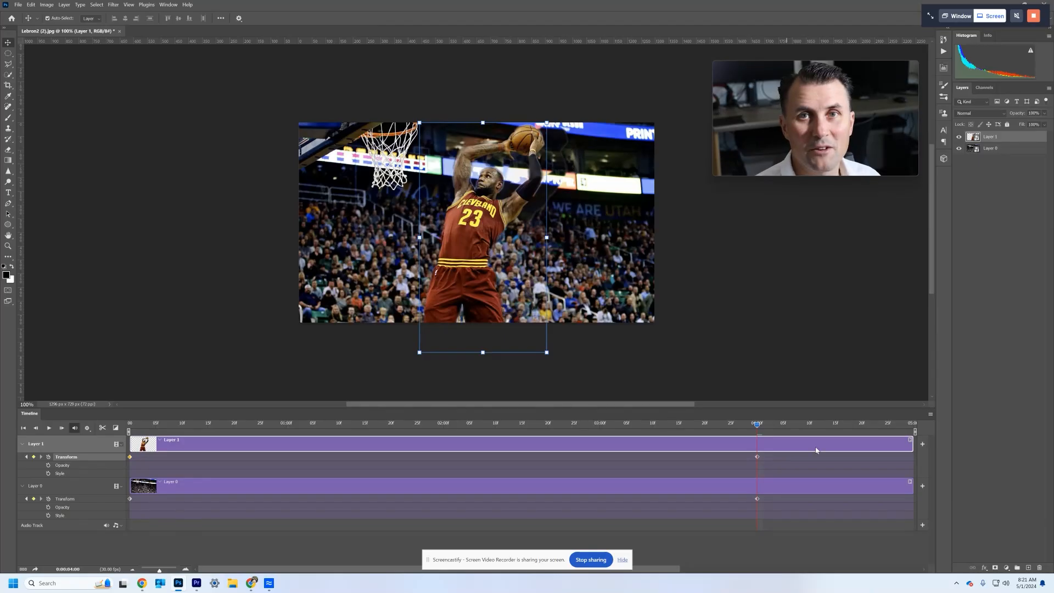
- Play the timeline from the start to preview both layers' motion
left_click(48, 430)
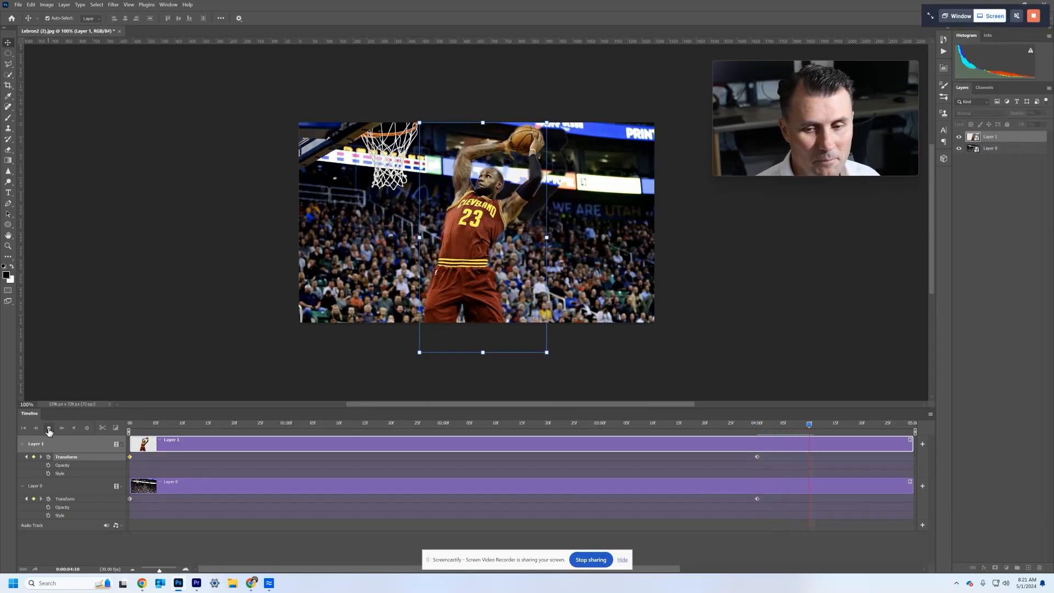
left_click(49, 430)
left_click_drag(148, 424, 130, 425)
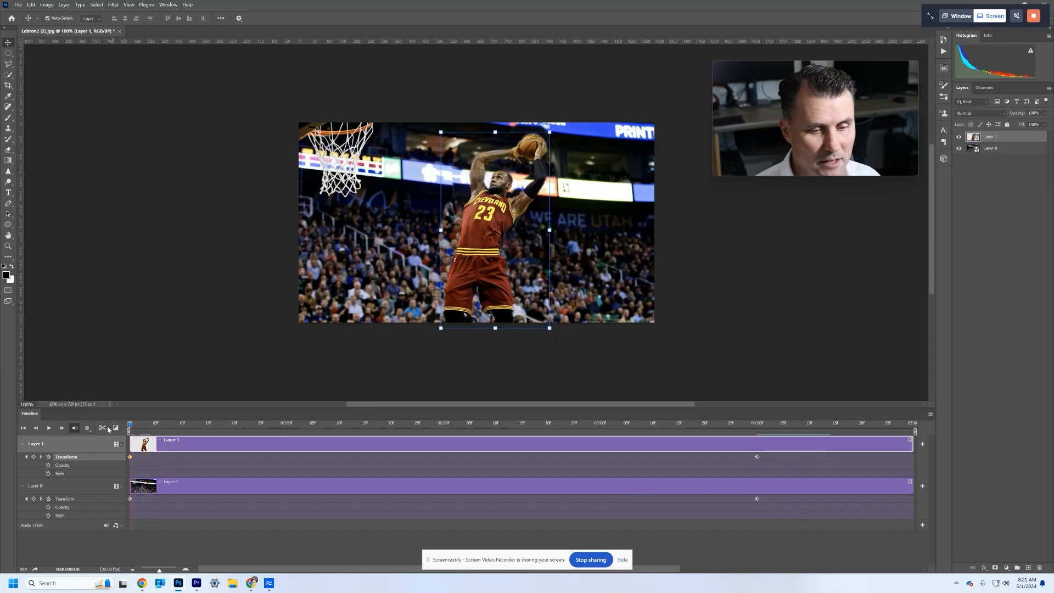
left_click(48, 430)
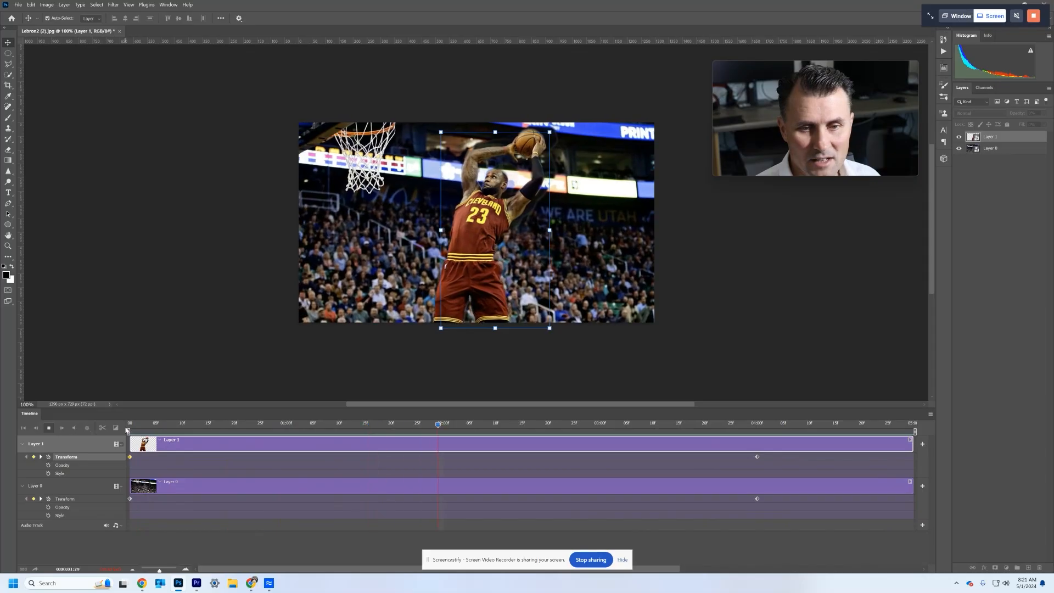
left_click(49, 428)
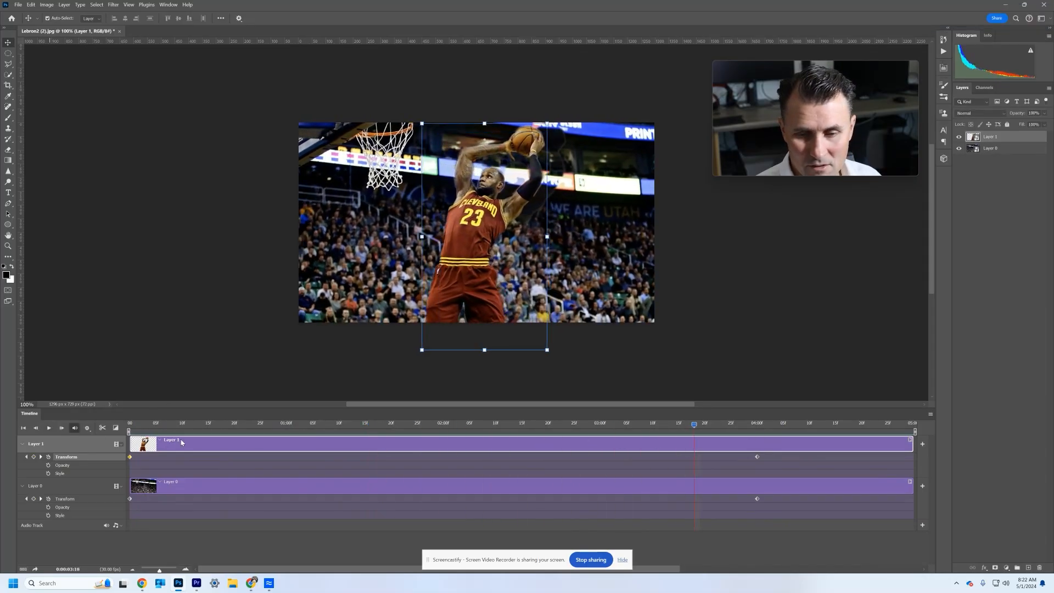
- Move the 4-second Transform keyframes of Layer 1 and Layer 0 to about 0:00:04:13
left_click(41, 456)
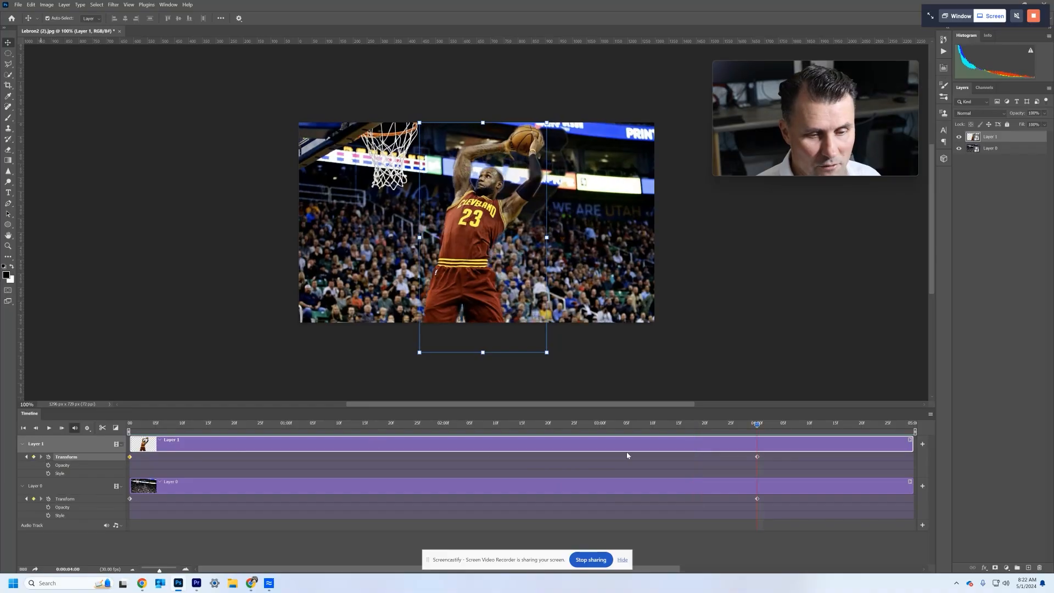
left_click_drag(757, 457, 826, 457)
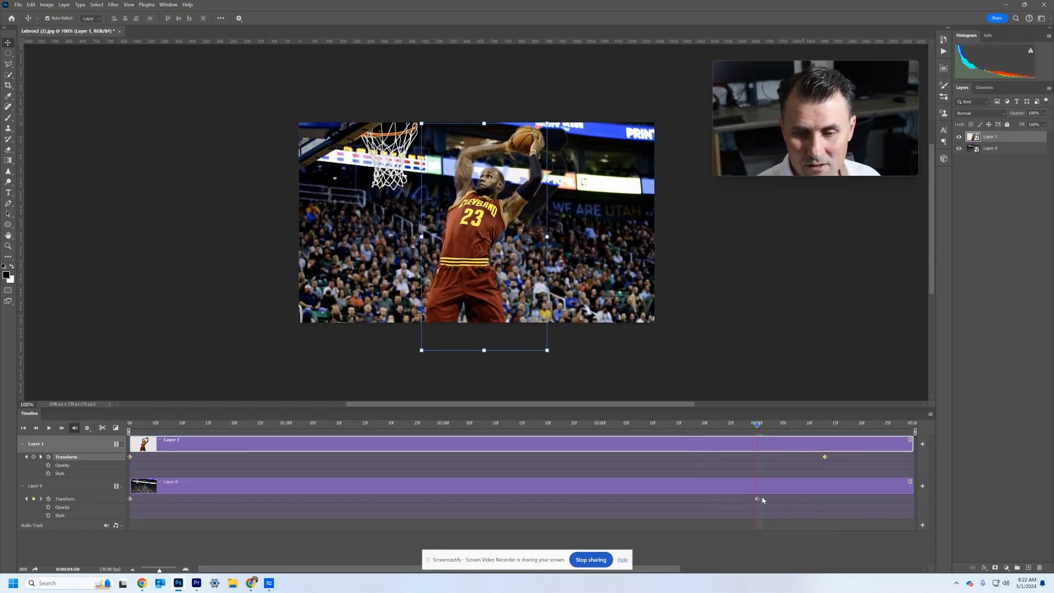
left_click_drag(757, 498, 826, 500)
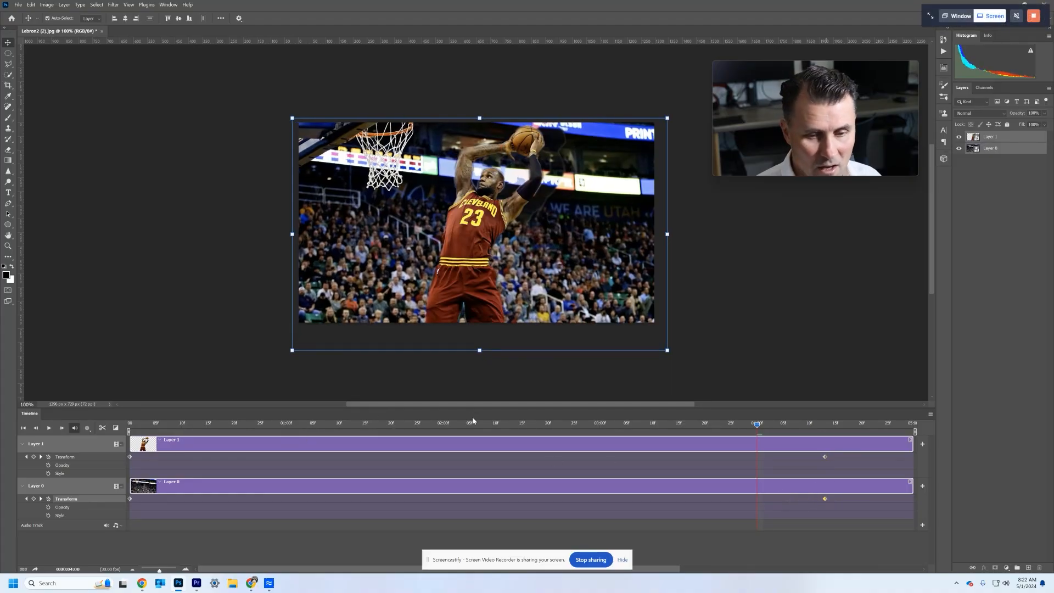
- Add a Transform keyframe to Layer 1 at 0:00:01:29 and move the player left toward the hoop
left_click_drag(473, 423, 440, 429)
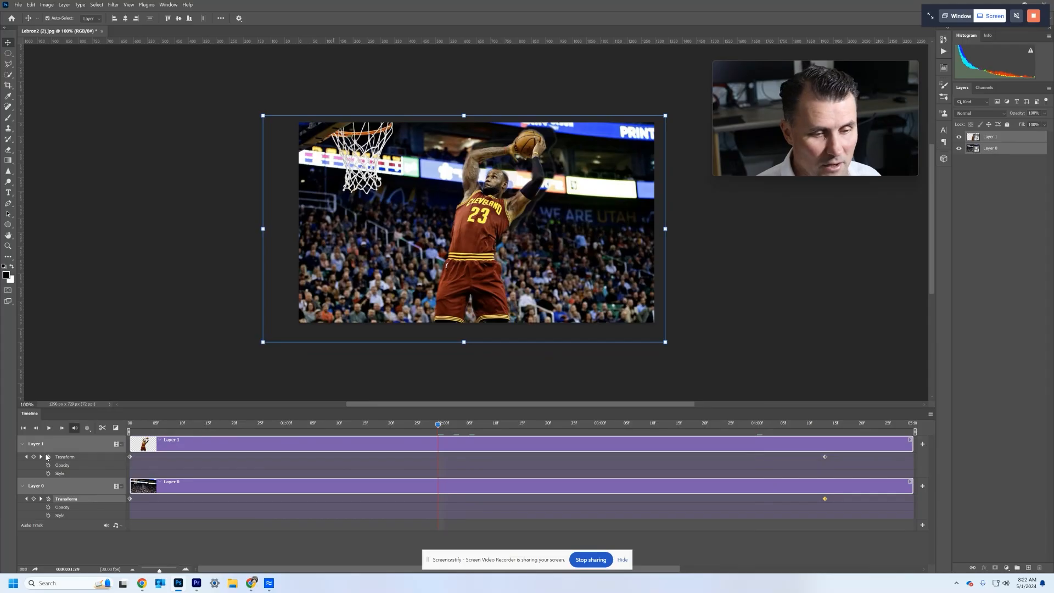
left_click(34, 456)
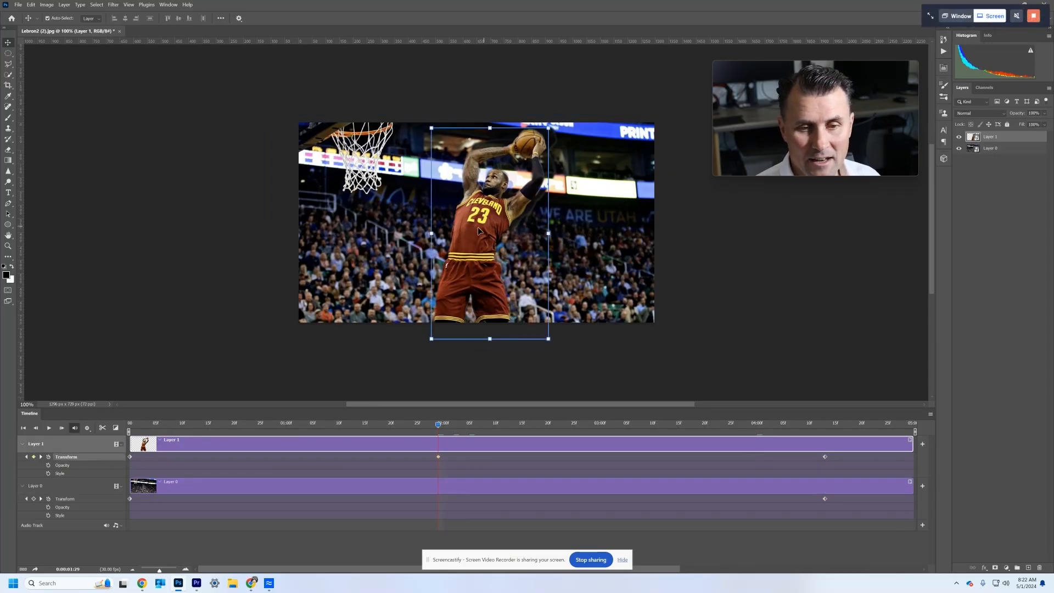
left_click_drag(477, 226, 442, 232)
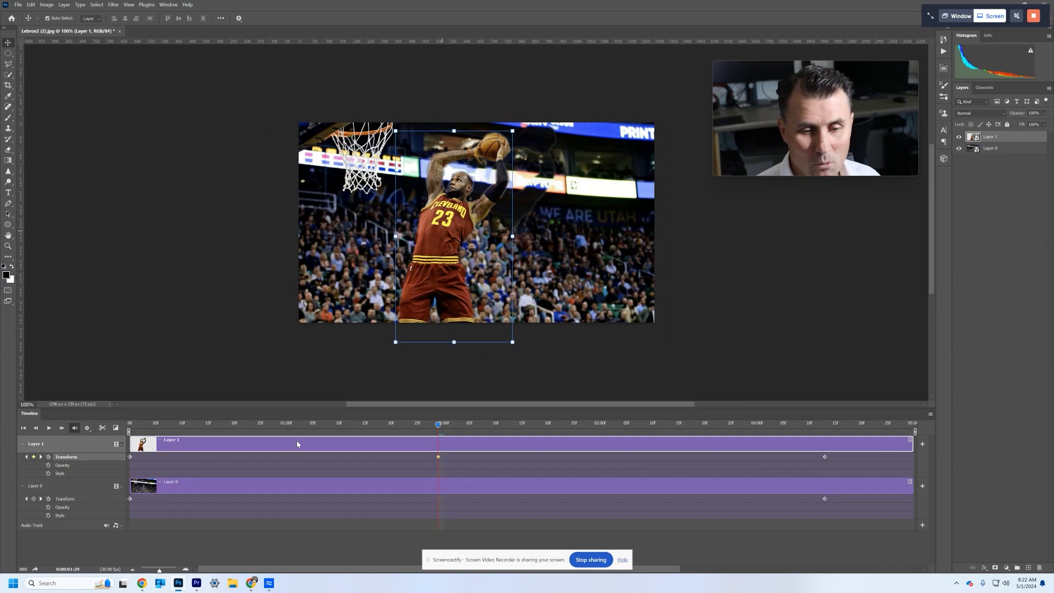
- Scrub and play the timeline to preview Layer 1's motion through its middle keyframe
left_click_drag(439, 427, 333, 425)
key("space")
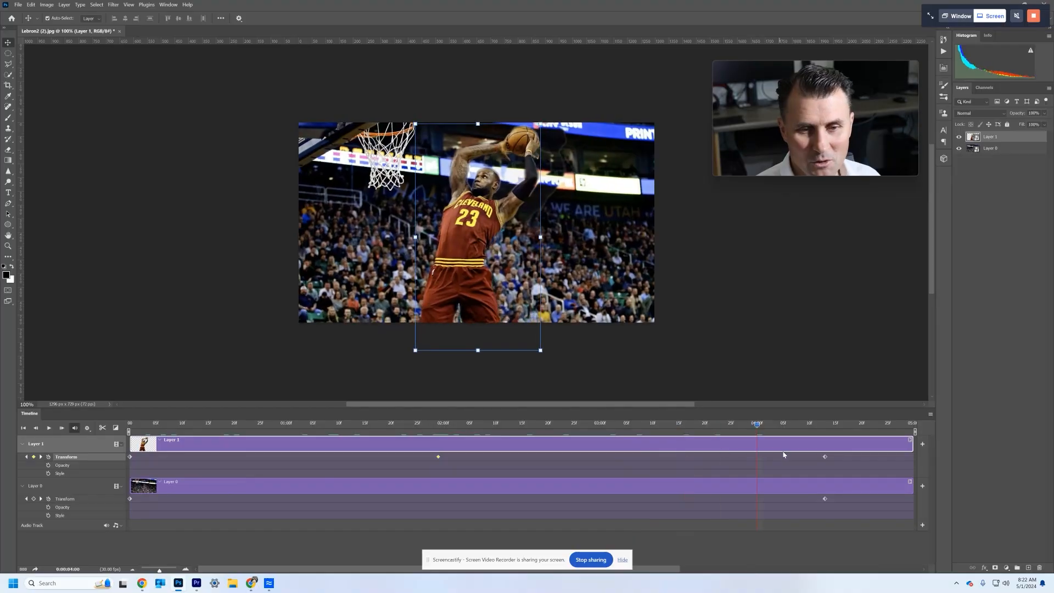
key("space")
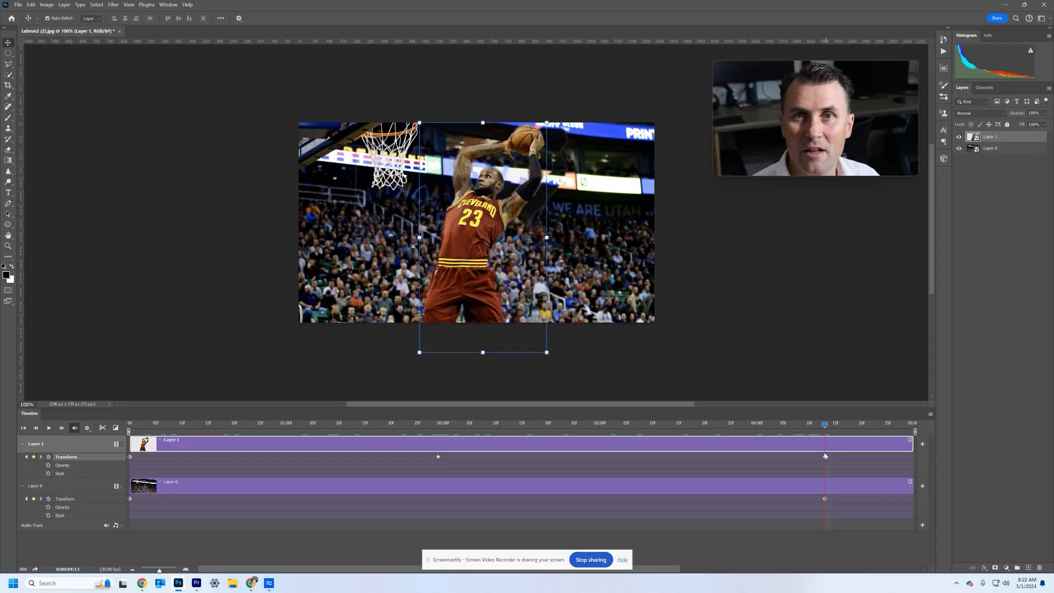
- Render the timeline to an MP4 video, naming the file with the creator's surname followed by _25dDemo
left_click(930, 416)
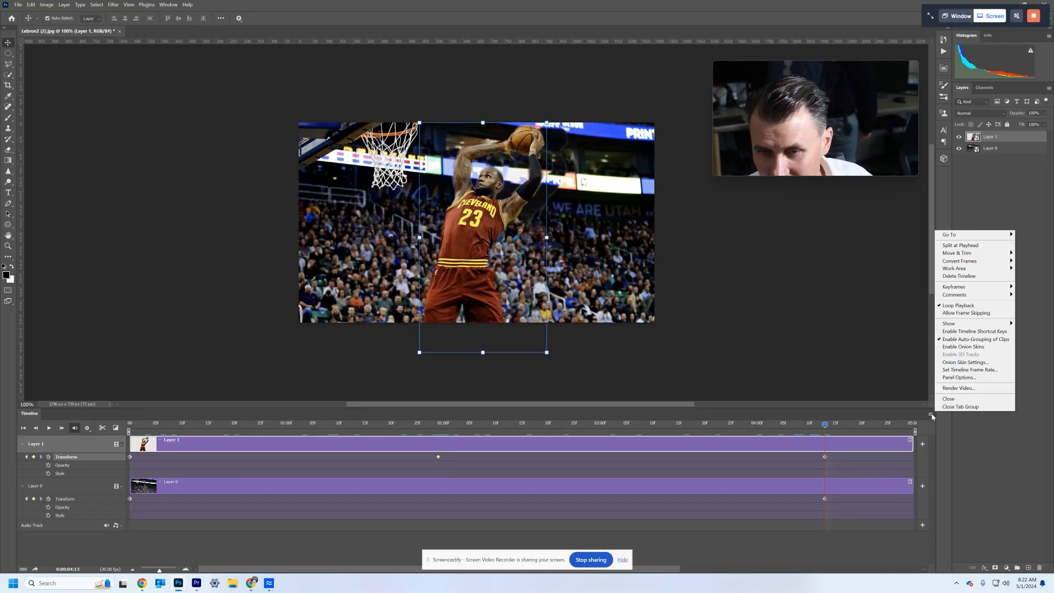
left_click(967, 388)
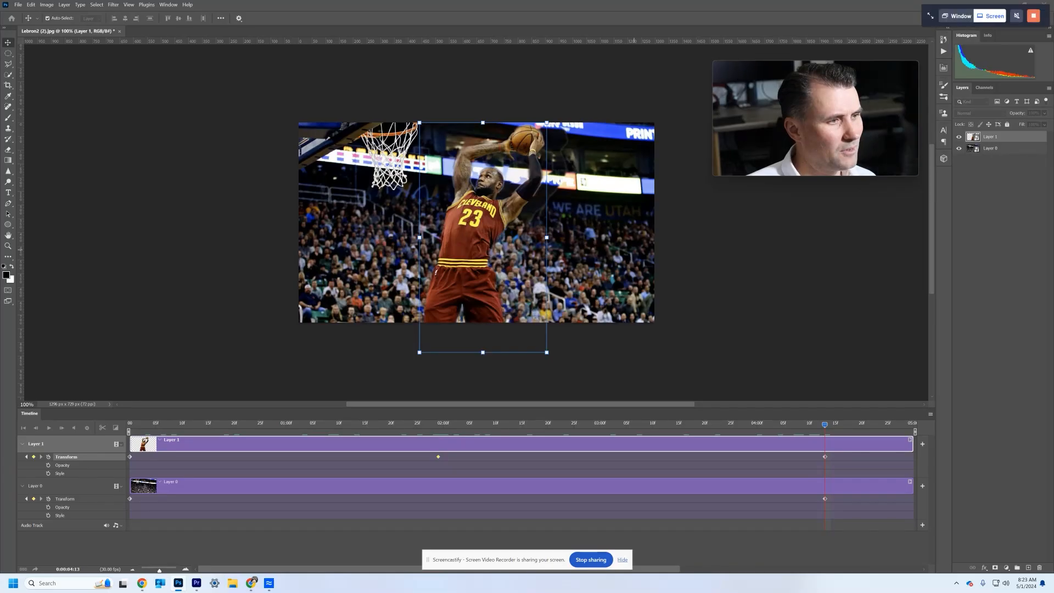
left_click_drag(2, 140, 373, 111)
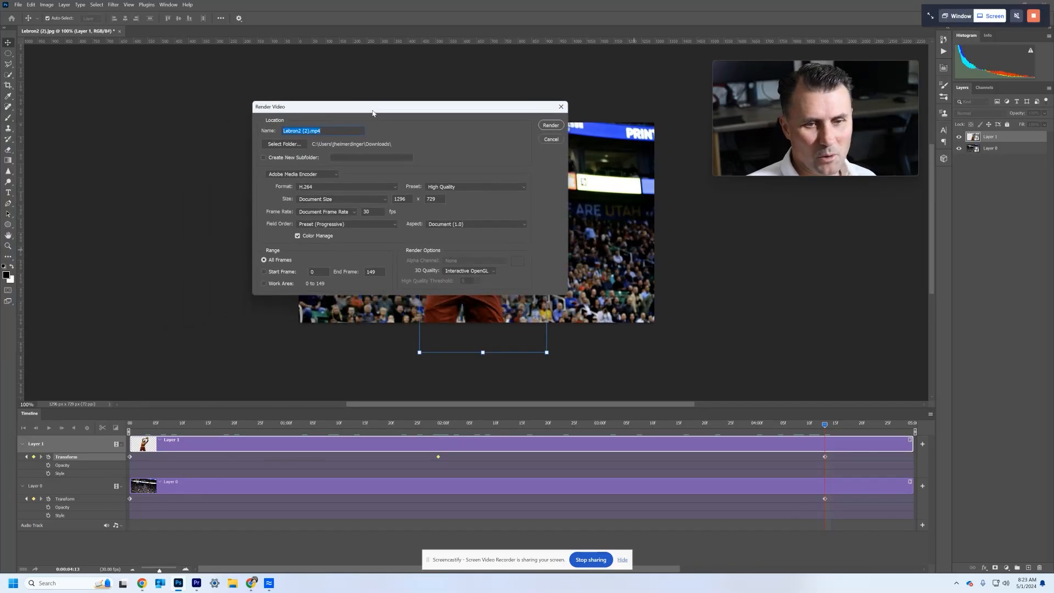
left_click(310, 132)
left_click_drag(309, 131, 285, 130)
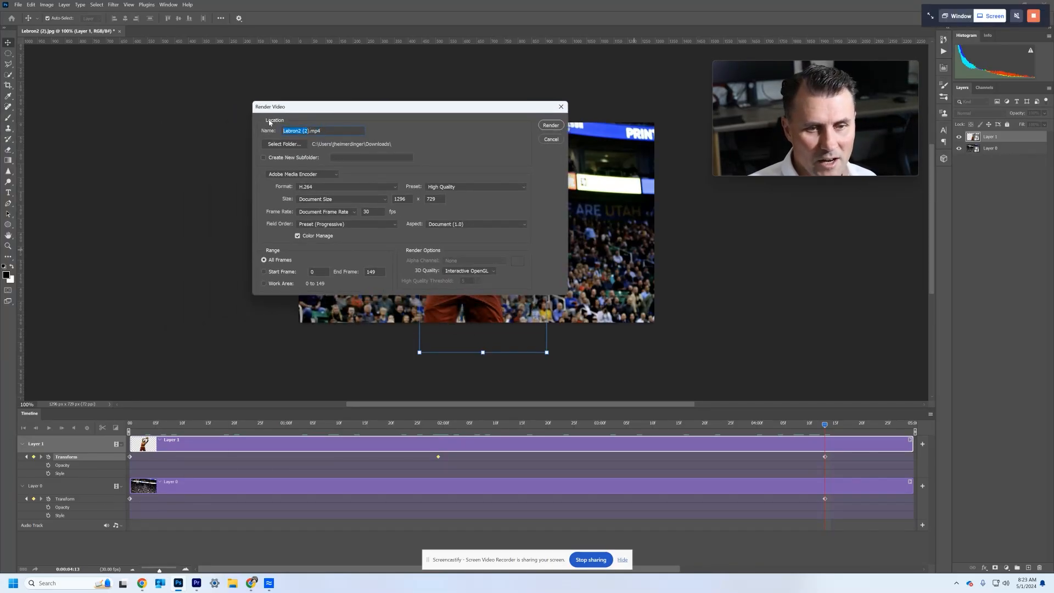
type("Heimerr")
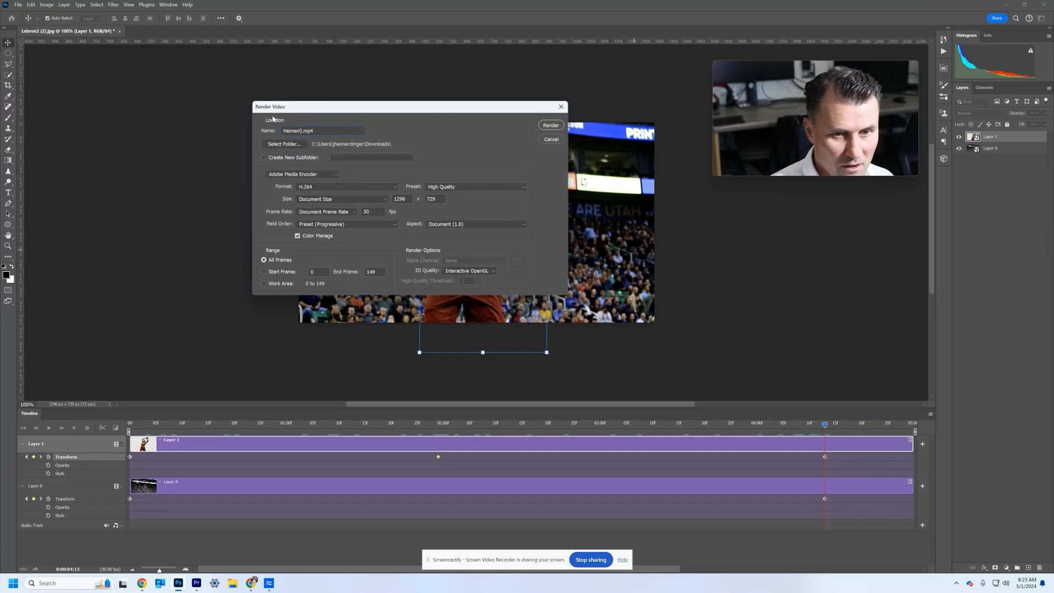
key("BackSpace")
type("dinger")
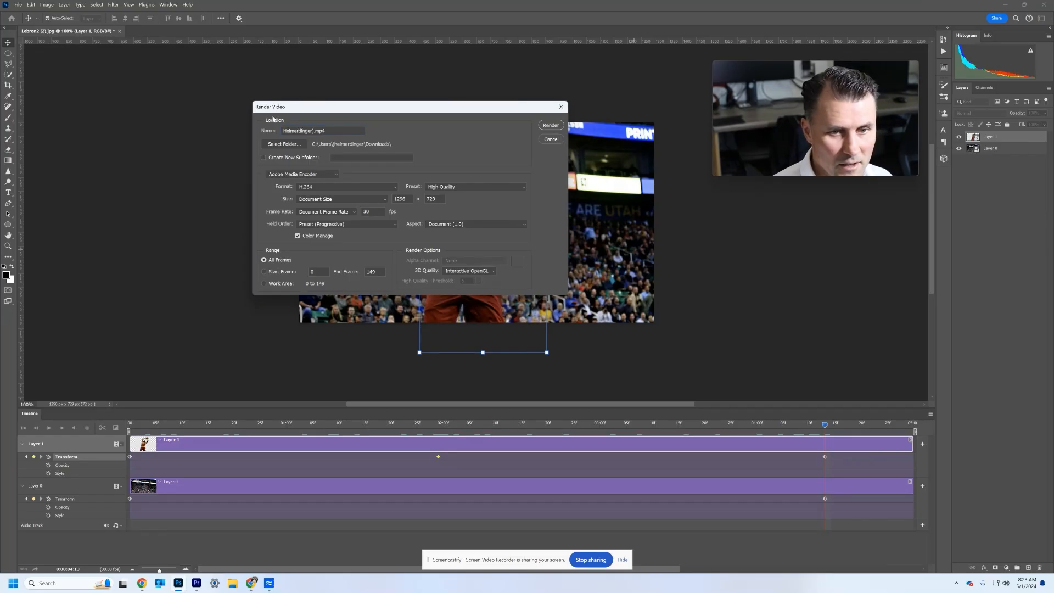
type("_25d")
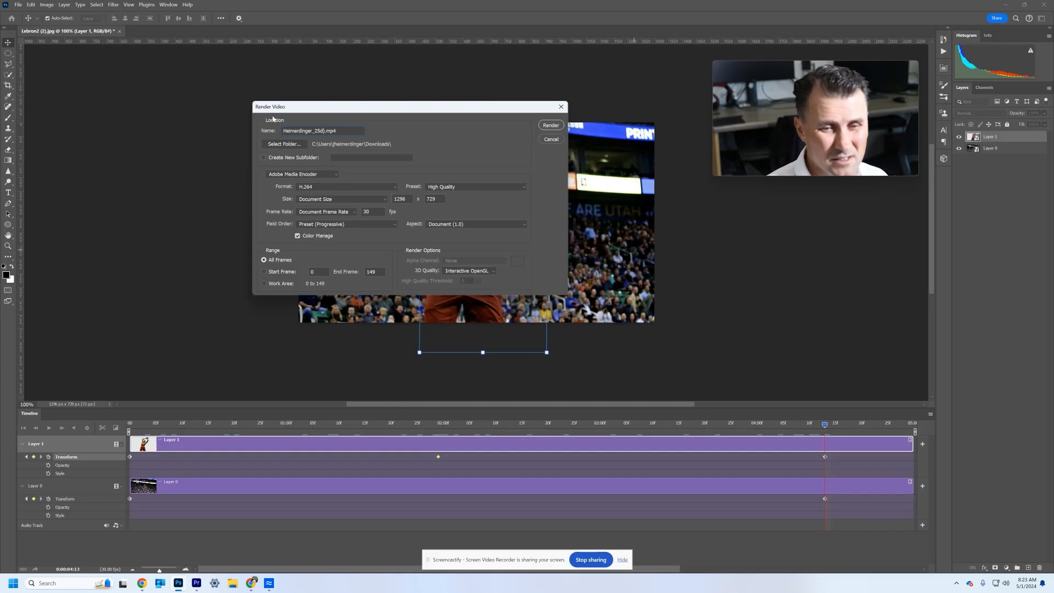
type("Demo")
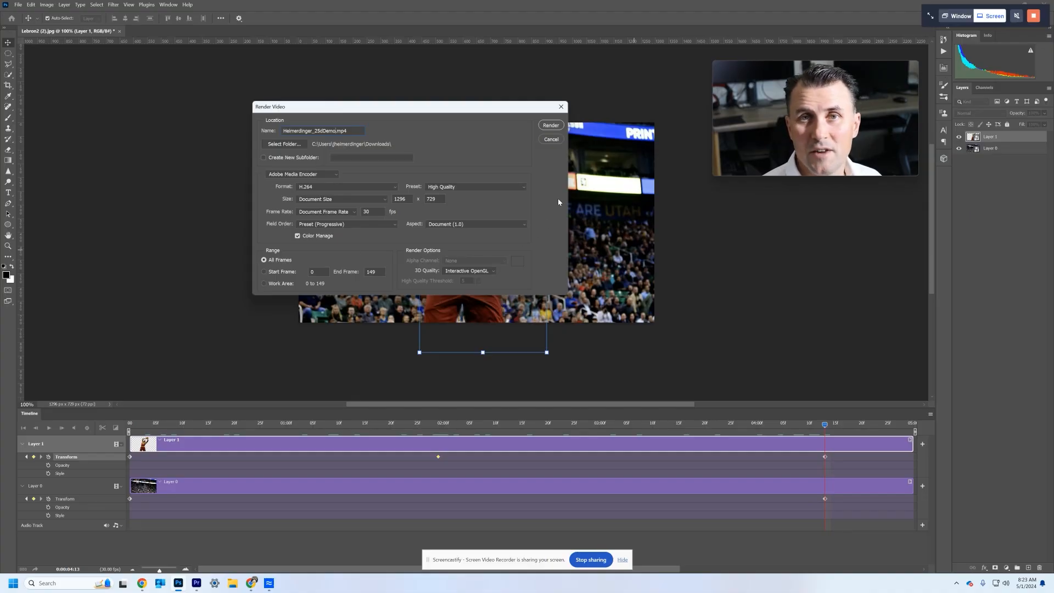
left_click(550, 126)
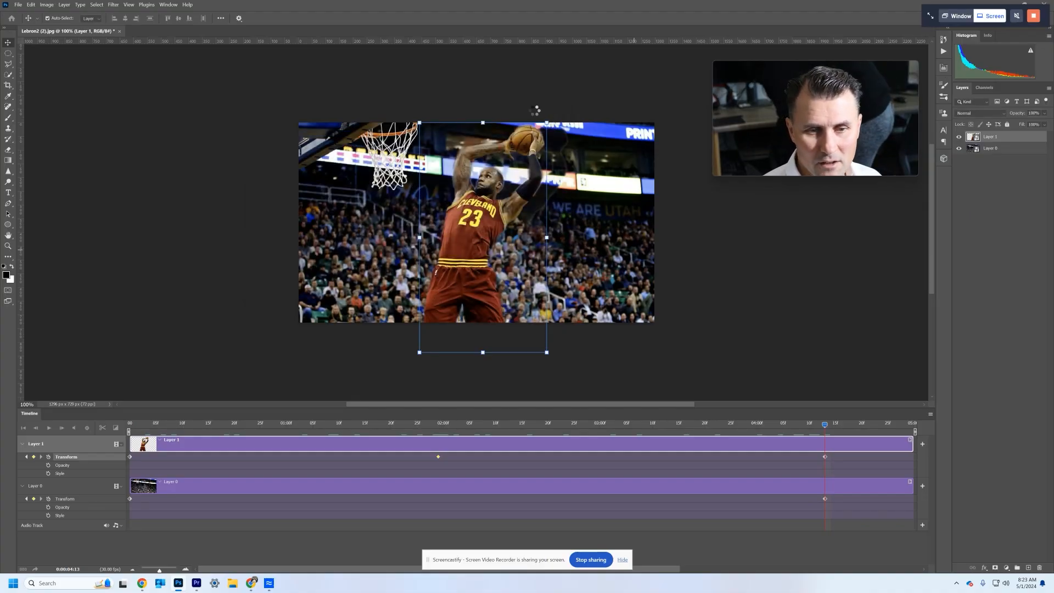